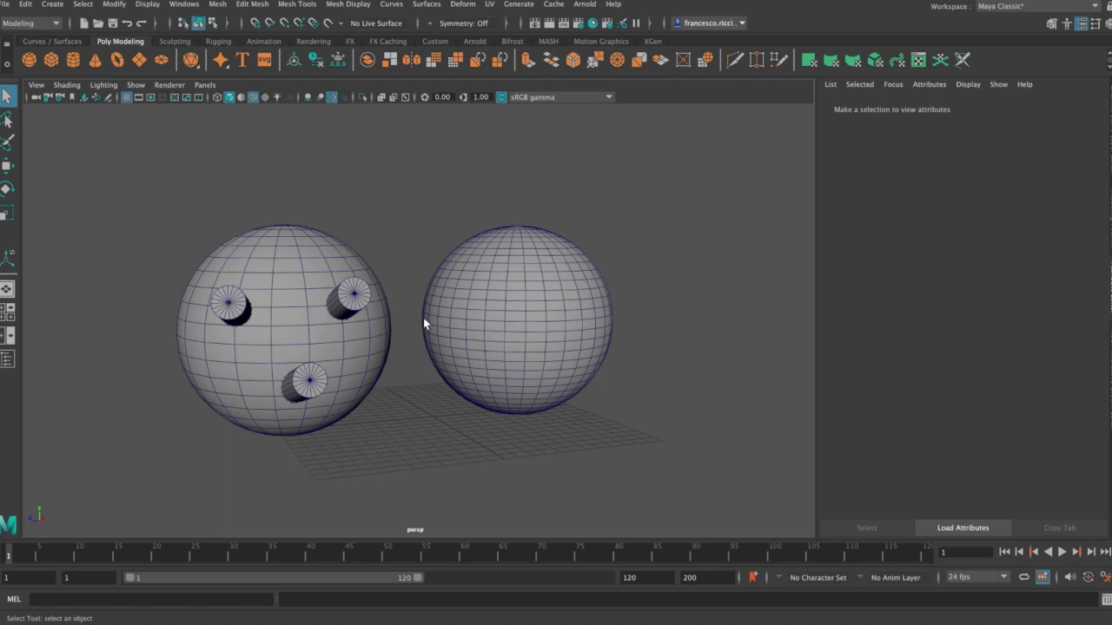
Tumble and pan the perspective view so both spheres are framed.
{"action": "left_click_drag", "start_coordinate": [409, 321], "coordinate": [434, 348], "text": "alt"}
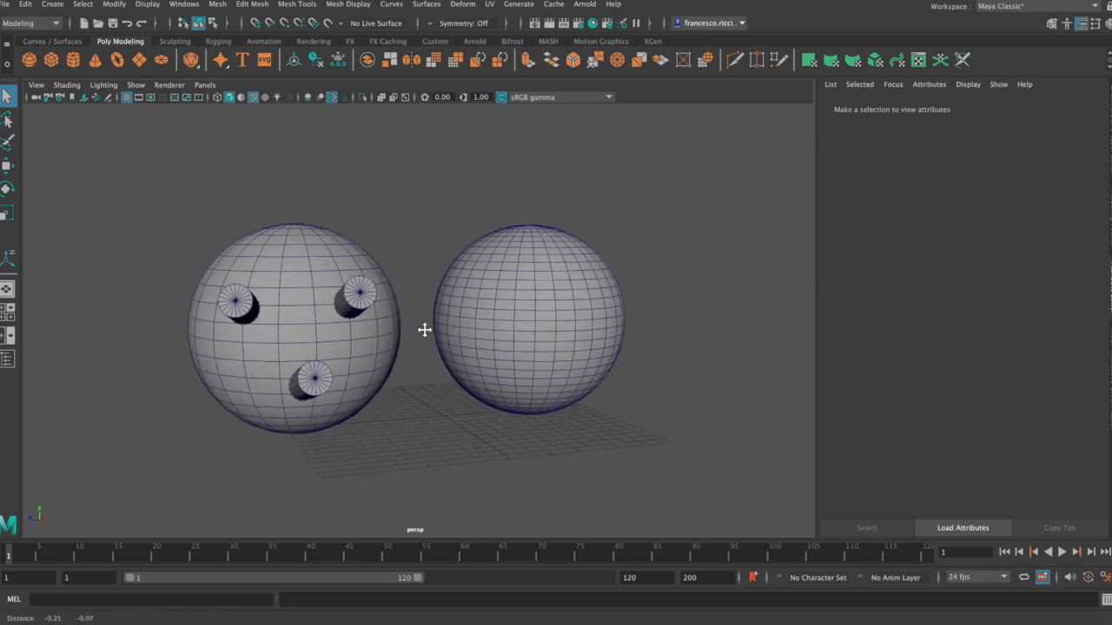
{"action": "middle_click_drag", "start_coordinate": [430, 336], "coordinate": [418, 340], "text": "alt"}
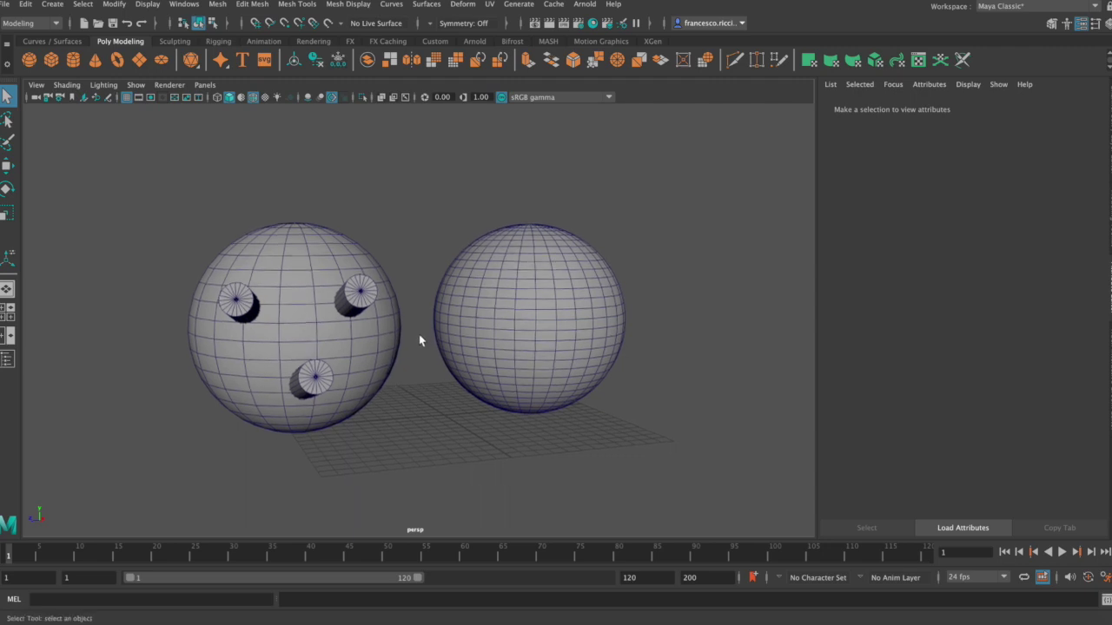
Create a polygon cube, raise it above the grid, scale it up and place it beside the spheres.
{"action": "left_click", "coordinate": [49, 60]}
{"action": "key", "text": "w"}
{"action": "left_click_drag", "start_coordinate": [446, 386], "coordinate": [445, 338]}
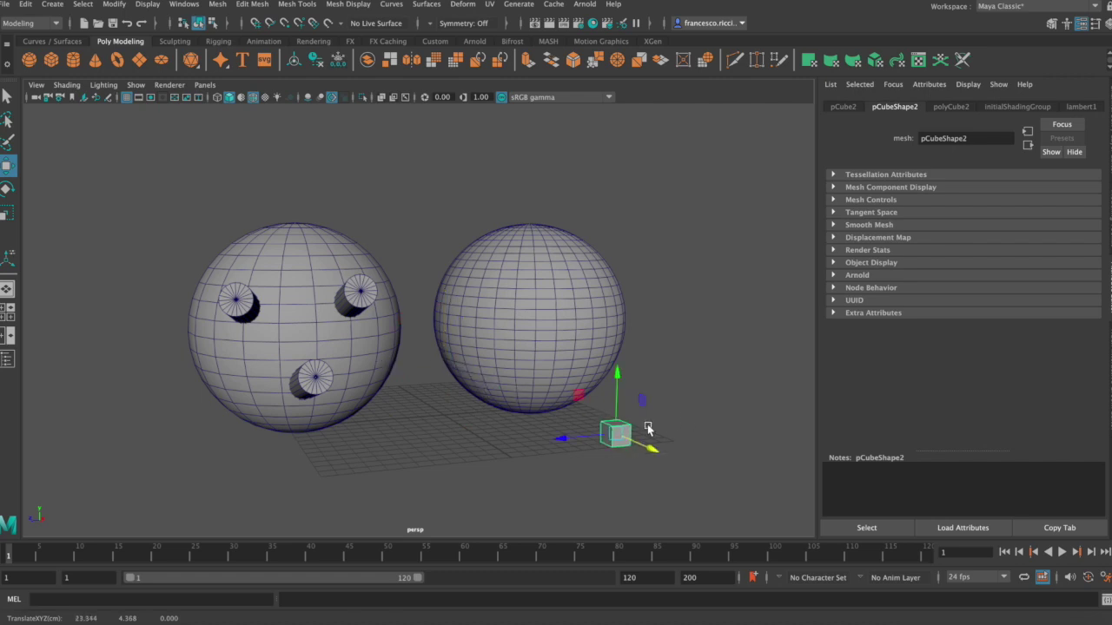
{"action": "left_click_drag", "start_coordinate": [610, 439], "coordinate": [744, 348]}
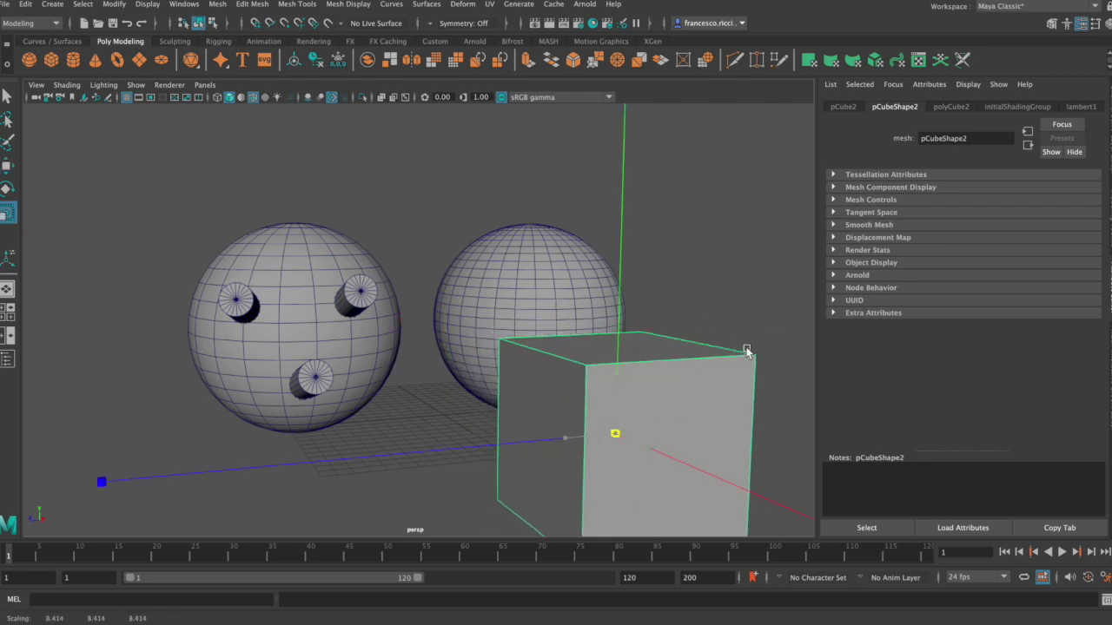
{"action": "key", "text": "w"}
{"action": "mouse_move", "coordinate": [666, 388]}
{"action": "left_mouse_down", "text": "alt"}
{"action": "mouse_move", "coordinate": [648, 393]}
{"action": "mouse_move", "coordinate": [592, 352]}
{"action": "mouse_move", "coordinate": [521, 263]}
{"action": "mouse_move", "coordinate": [532, 299]}
{"action": "left_mouse_up", "text": "alt"}
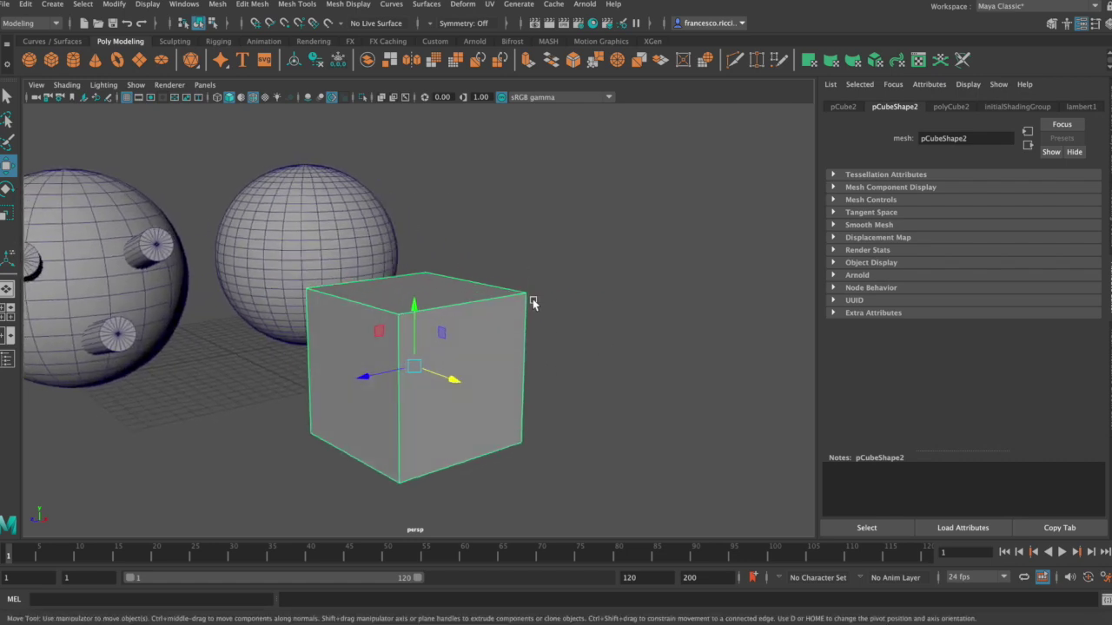
{"action": "middle_click_drag", "start_coordinate": [522, 310], "coordinate": [554, 315], "text": "alt"}
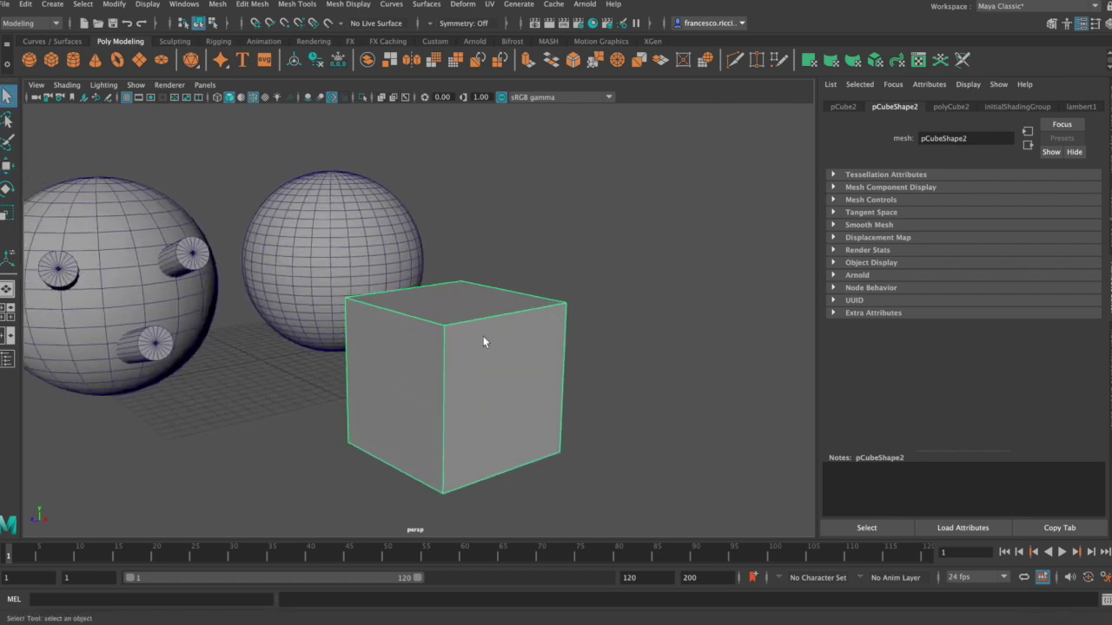
{"action": "left_click_drag", "start_coordinate": [475, 330], "coordinate": [486, 328], "text": "alt"}
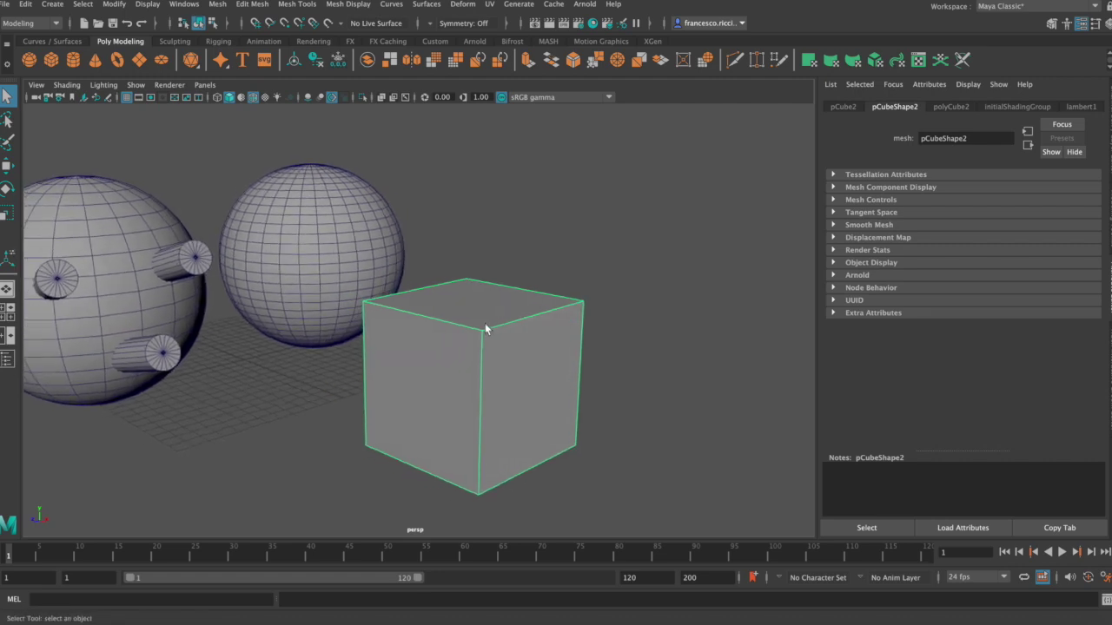
Switch the cube to edge mode and select its top edge.
{"action": "right_click", "coordinate": [484, 313]}
{"action": "left_click", "coordinate": [476, 287]}
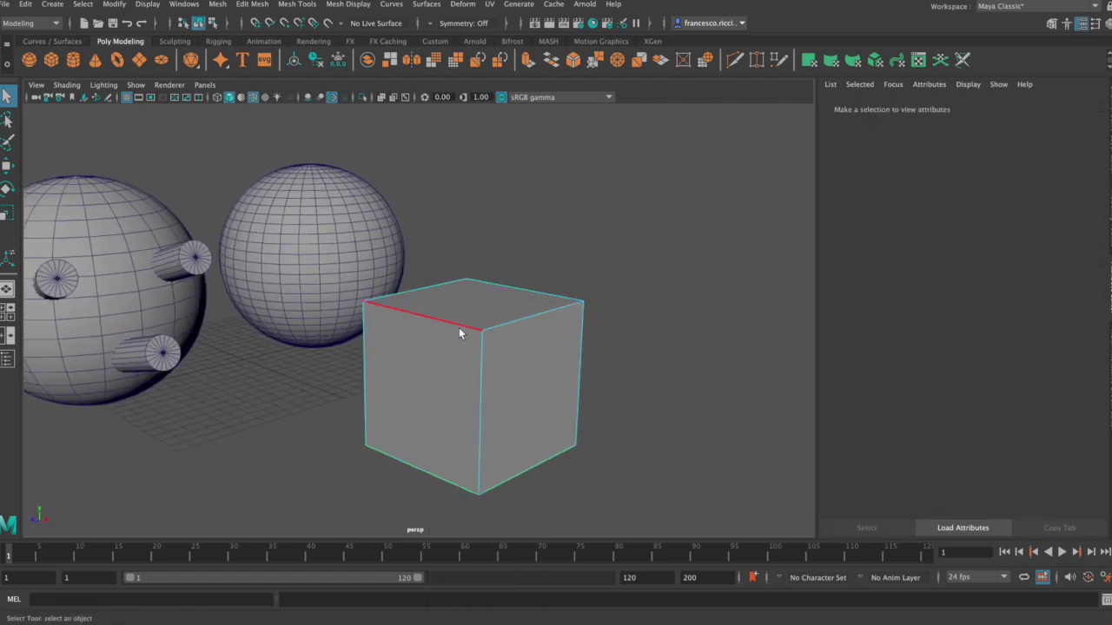
{"action": "left_click", "coordinate": [459, 327]}
{"action": "mouse_move", "coordinate": [685, 434]}
{"action": "left_mouse_down", "text": "alt"}
{"action": "mouse_move", "coordinate": [509, 426]}
{"action": "mouse_move", "coordinate": [388, 455]}
{"action": "left_mouse_up", "text": "alt"}
{"action": "mouse_move", "coordinate": [287, 359]}
{"action": "left_mouse_down", "text": "alt"}
{"action": "mouse_move", "coordinate": [422, 367]}
{"action": "mouse_move", "coordinate": [543, 360]}
{"action": "mouse_move", "coordinate": [530, 338]}
{"action": "mouse_move", "coordinate": [544, 347]}
{"action": "left_mouse_up", "text": "alt"}
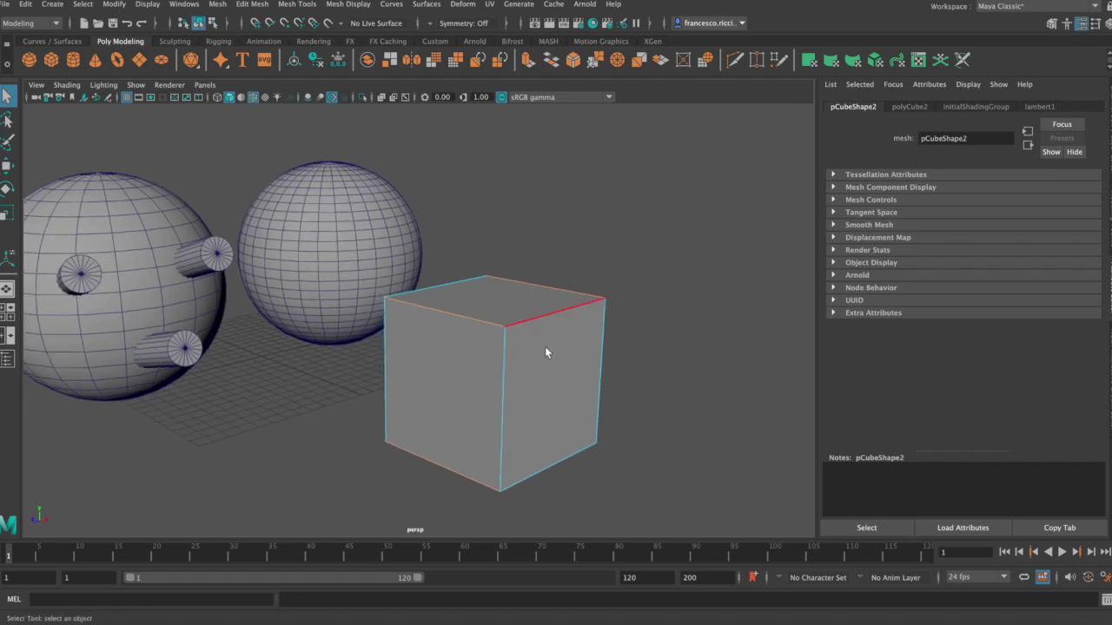
{"action": "left_click_drag", "start_coordinate": [523, 335], "coordinate": [532, 337], "text": "alt"}
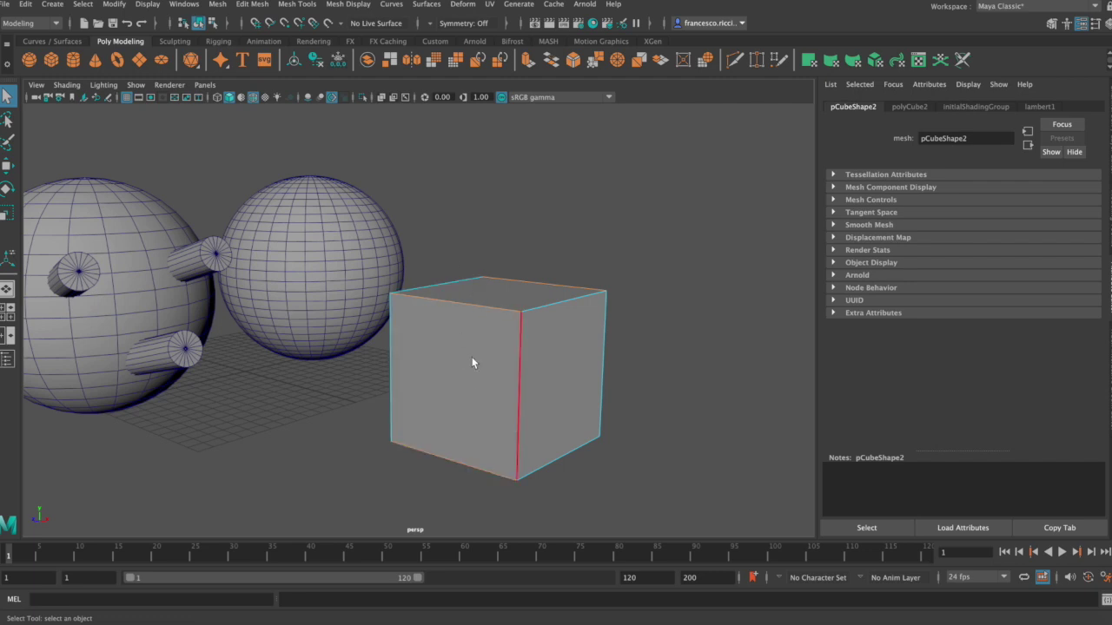
Bevel the selected cube edges at fraction 0.5 with 2 segments.
{"action": "left_click", "coordinate": [573, 59]}
{"action": "mouse_move", "coordinate": [628, 310]}
{"action": "left_mouse_down", "text": "alt"}
{"action": "mouse_move", "coordinate": [583, 319]}
{"action": "mouse_move", "coordinate": [593, 320]}
{"action": "left_mouse_up", "text": "alt"}
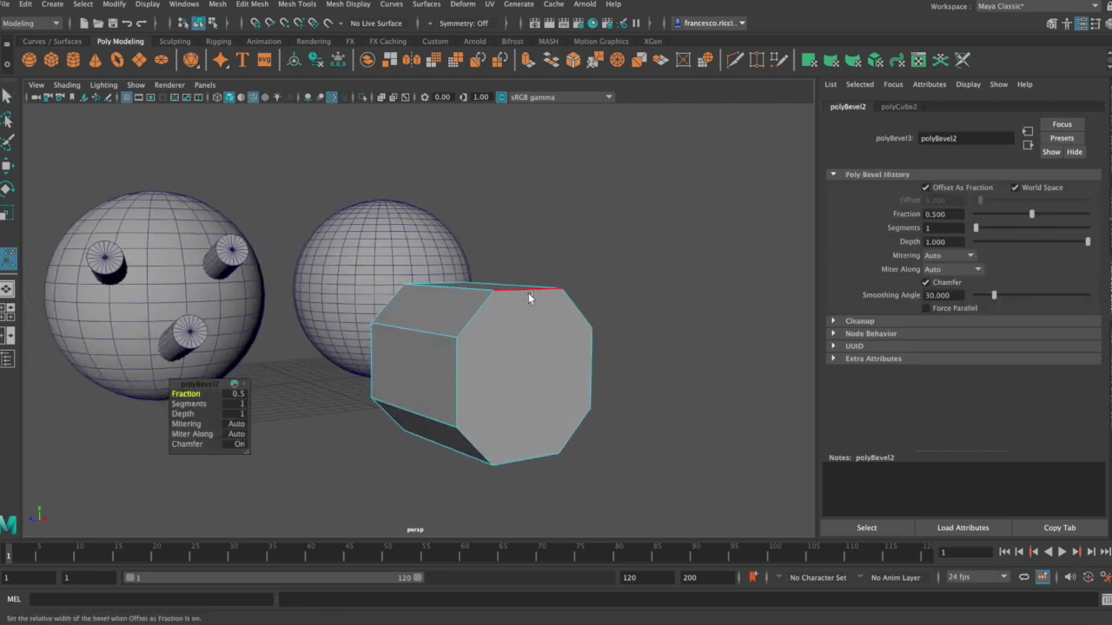
{"action": "mouse_move", "coordinate": [483, 342]}
{"action": "left_mouse_down", "text": "alt"}
{"action": "mouse_move", "coordinate": [519, 333]}
{"action": "mouse_move", "coordinate": [654, 355]}
{"action": "mouse_move", "coordinate": [594, 368]}
{"action": "mouse_move", "coordinate": [449, 312]}
{"action": "mouse_move", "coordinate": [546, 318]}
{"action": "mouse_move", "coordinate": [417, 330]}
{"action": "mouse_move", "coordinate": [472, 309]}
{"action": "mouse_move", "coordinate": [528, 318]}
{"action": "mouse_move", "coordinate": [518, 431]}
{"action": "left_mouse_up", "text": "alt"}
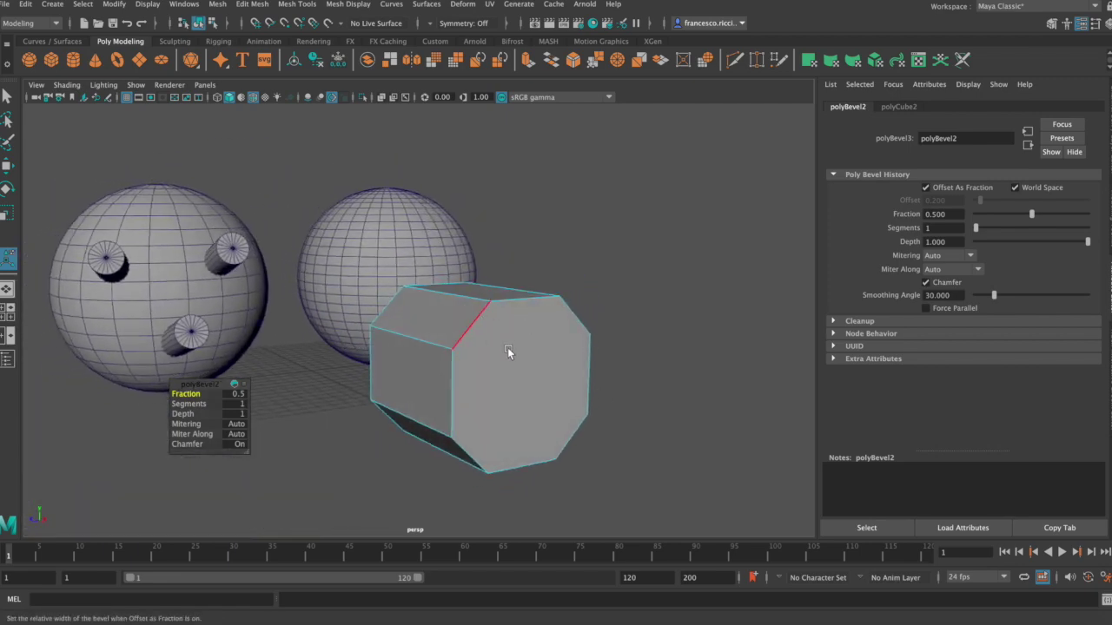
{"action": "mouse_move", "coordinate": [469, 417]}
{"action": "left_mouse_down", "text": "alt"}
{"action": "mouse_move", "coordinate": [412, 412]}
{"action": "mouse_move", "coordinate": [486, 411]}
{"action": "left_mouse_up", "text": "alt"}
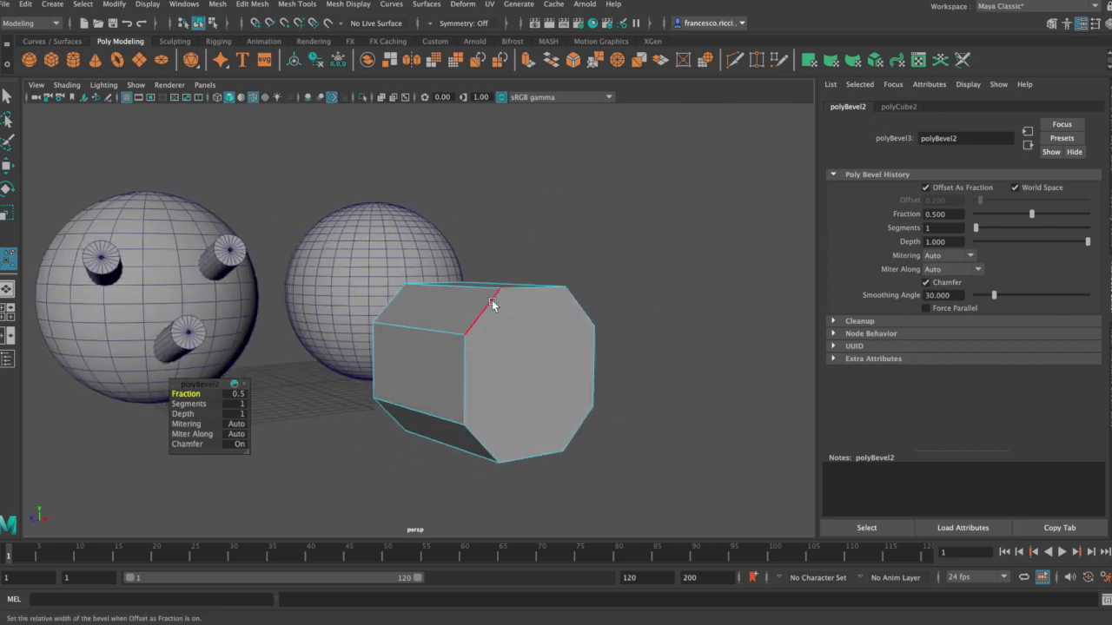
{"action": "mouse_move", "coordinate": [491, 437]}
{"action": "left_mouse_down", "text": "alt"}
{"action": "mouse_move", "coordinate": [561, 417]}
{"action": "mouse_move", "coordinate": [574, 407]}
{"action": "mouse_move", "coordinate": [566, 395]}
{"action": "left_mouse_up", "text": "alt"}
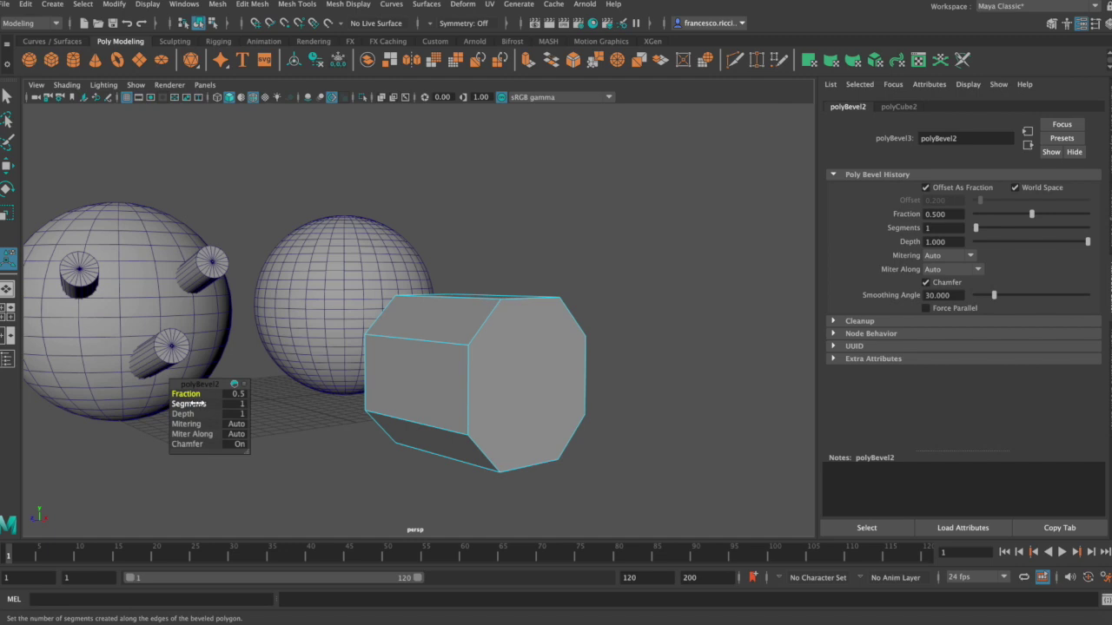
{"action": "left_click_drag", "start_coordinate": [196, 404], "coordinate": [203, 404]}
{"action": "mouse_move", "coordinate": [567, 370]}
{"action": "left_mouse_down", "text": "alt"}
{"action": "mouse_move", "coordinate": [620, 372]}
{"action": "mouse_move", "coordinate": [564, 384]}
{"action": "left_mouse_up", "text": "alt"}
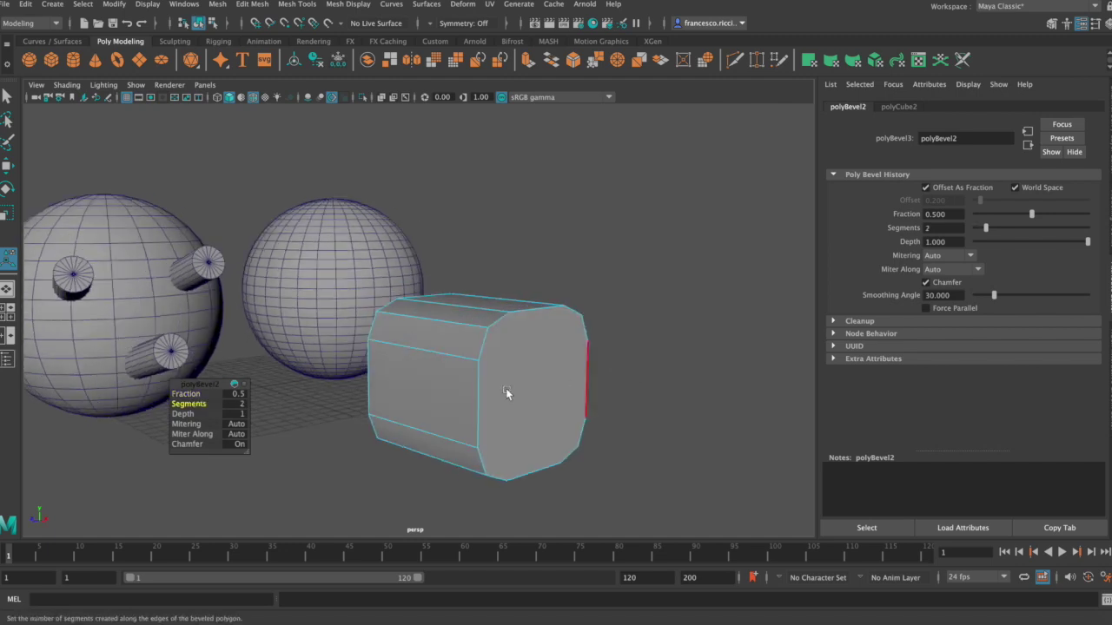
Return to object mode, select the bevelled cube, preview it smoothed, then deselect.
{"action": "mouse_move", "coordinate": [500, 313]}
{"action": "right_mouse_down"}
{"action": "mouse_move", "coordinate": [530, 312]}
{"action": "mouse_move", "coordinate": [535, 296]}
{"action": "right_mouse_up"}
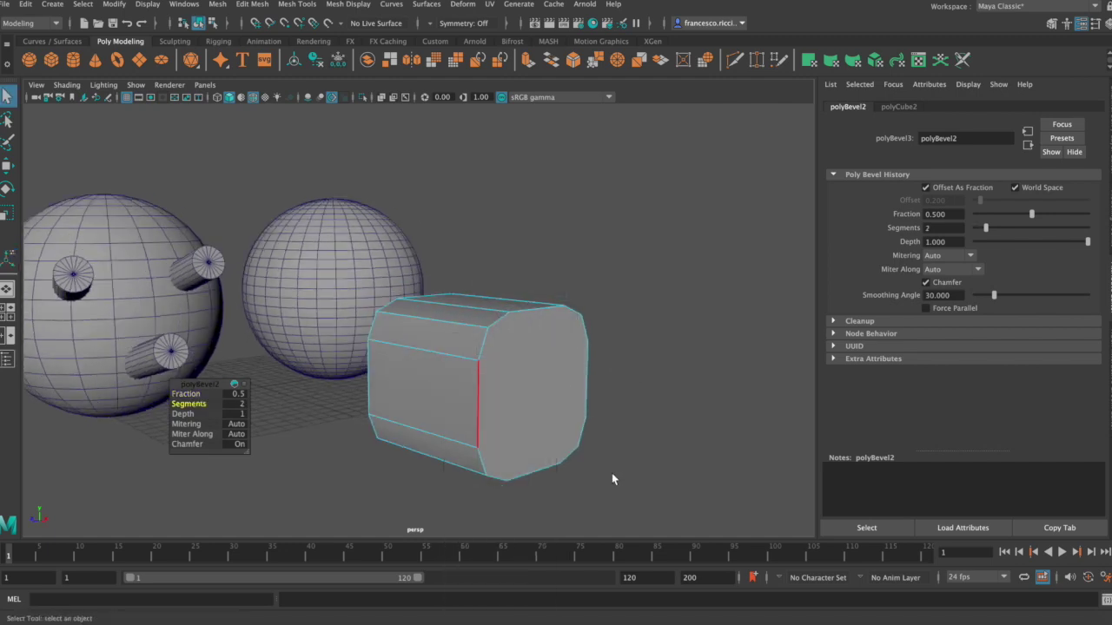
{"action": "left_click", "coordinate": [611, 472]}
{"action": "mouse_move", "coordinate": [565, 426]}
{"action": "left_mouse_down", "text": "alt"}
{"action": "mouse_move", "coordinate": [543, 425]}
{"action": "mouse_move", "coordinate": [558, 389]}
{"action": "left_mouse_up", "text": "alt"}
{"action": "left_click", "coordinate": [563, 393]}
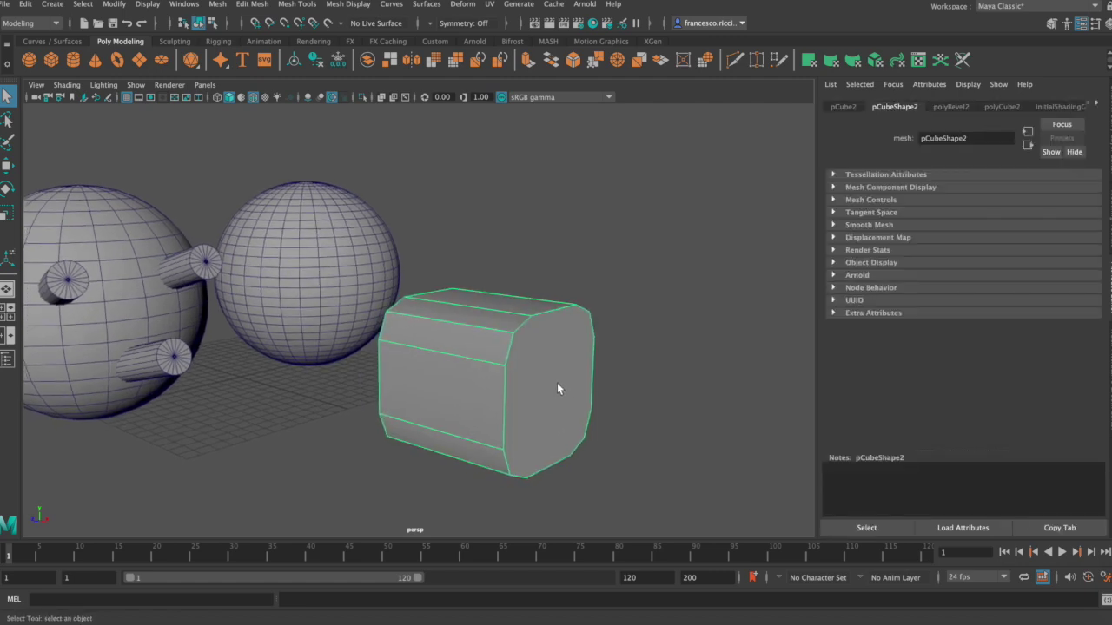
{"action": "left_click_drag", "start_coordinate": [559, 382], "coordinate": [553, 380], "text": "alt"}
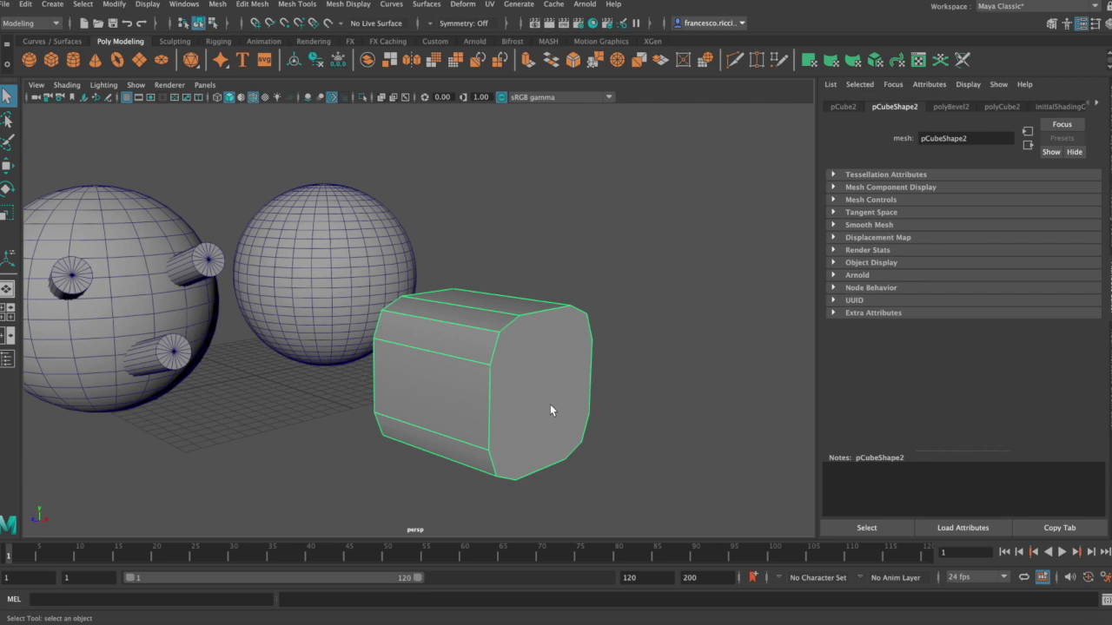
{"action": "key", "text": "3"}
{"action": "left_click", "coordinate": [585, 425]}
{"action": "mouse_move", "coordinate": [584, 426]}
{"action": "left_mouse_down", "text": "alt"}
{"action": "mouse_move", "coordinate": [507, 397]}
{"action": "mouse_move", "coordinate": [579, 399]}
{"action": "mouse_move", "coordinate": [566, 404]}
{"action": "mouse_move", "coordinate": [608, 385]}
{"action": "mouse_move", "coordinate": [639, 400]}
{"action": "mouse_move", "coordinate": [509, 392]}
{"action": "mouse_move", "coordinate": [519, 385]}
{"action": "mouse_move", "coordinate": [509, 372]}
{"action": "mouse_move", "coordinate": [581, 376]}
{"action": "mouse_move", "coordinate": [569, 372]}
{"action": "left_mouse_up", "text": "alt"}
{"action": "left_click", "coordinate": [509, 388]}
{"action": "mouse_move", "coordinate": [427, 330]}
{"action": "left_mouse_down", "text": "alt"}
{"action": "mouse_move", "coordinate": [461, 303]}
{"action": "mouse_move", "coordinate": [526, 362]}
{"action": "mouse_move", "coordinate": [516, 355]}
{"action": "mouse_move", "coordinate": [572, 351]}
{"action": "mouse_move", "coordinate": [538, 370]}
{"action": "mouse_move", "coordinate": [539, 382]}
{"action": "mouse_move", "coordinate": [550, 350]}
{"action": "mouse_move", "coordinate": [536, 377]}
{"action": "mouse_move", "coordinate": [501, 346]}
{"action": "mouse_move", "coordinate": [555, 368]}
{"action": "mouse_move", "coordinate": [489, 367]}
{"action": "left_mouse_up", "text": "alt"}
{"action": "key", "text": "1"}
{"action": "left_click_drag", "start_coordinate": [348, 368], "coordinate": [450, 366], "text": "alt"}
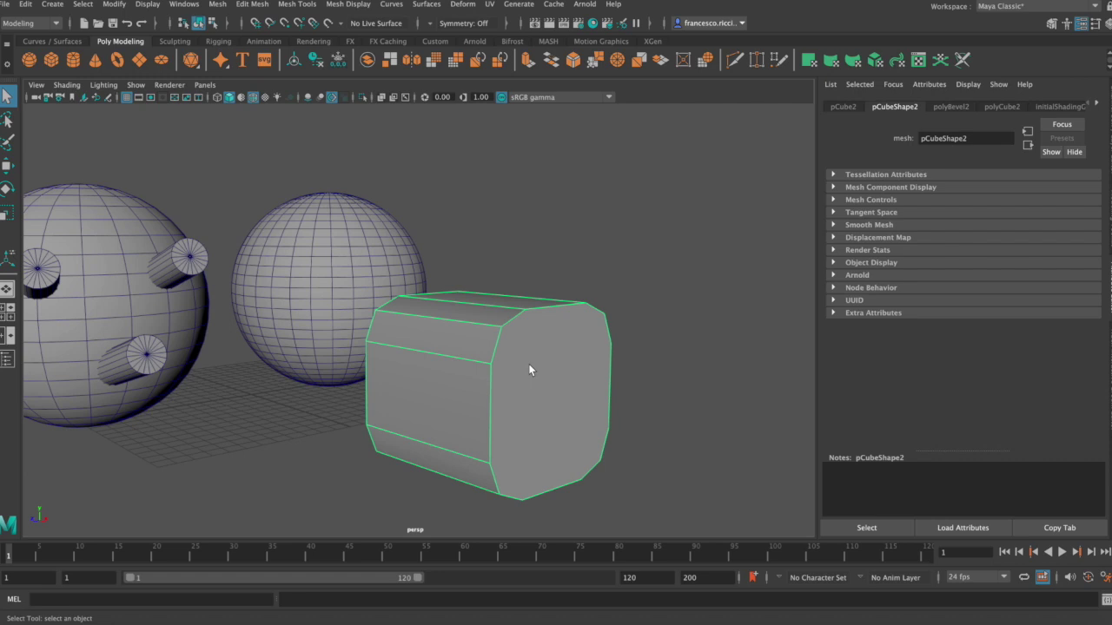
{"action": "left_click_drag", "start_coordinate": [523, 362], "coordinate": [448, 352], "text": "alt"}
{"action": "mouse_move", "coordinate": [494, 426]}
{"action": "left_mouse_down", "text": "alt"}
{"action": "mouse_move", "coordinate": [523, 414]}
{"action": "mouse_move", "coordinate": [614, 421]}
{"action": "left_mouse_up", "text": "alt"}
{"action": "mouse_move", "coordinate": [435, 357]}
{"action": "left_mouse_down", "text": "alt"}
{"action": "mouse_move", "coordinate": [489, 373]}
{"action": "mouse_move", "coordinate": [368, 365]}
{"action": "mouse_move", "coordinate": [355, 347]}
{"action": "mouse_move", "coordinate": [507, 374]}
{"action": "left_mouse_up", "text": "alt"}
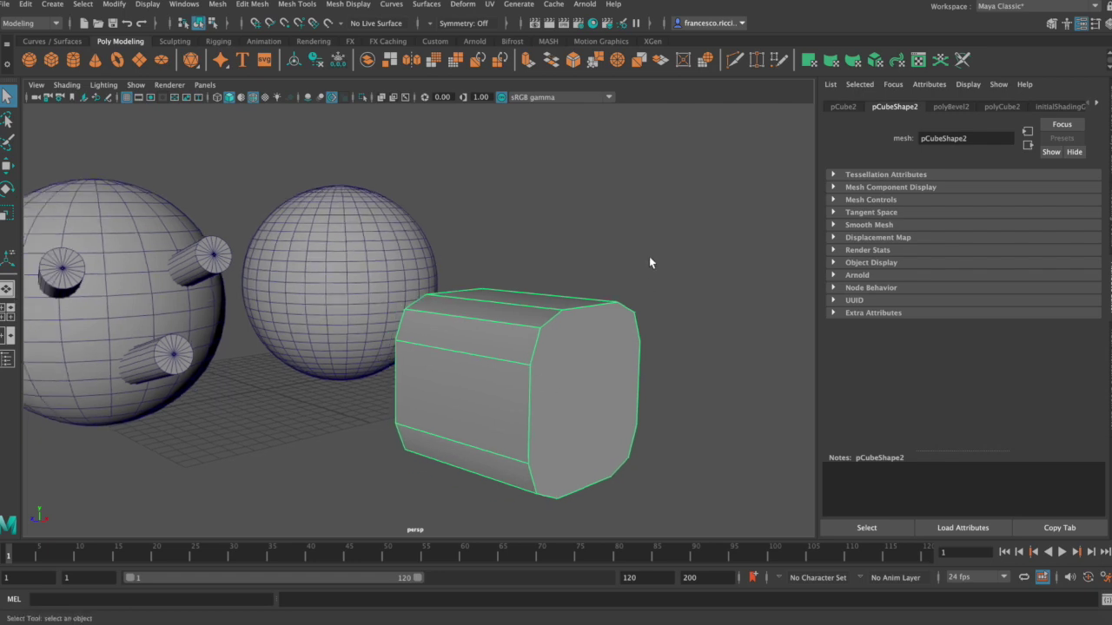
{"action": "left_click", "coordinate": [735, 60]}
Place a Multi-Cut point on an edge of the bevelled cube.
{"action": "mouse_move", "coordinate": [560, 401]}
{"action": "left_mouse_down", "text": "alt"}
{"action": "mouse_move", "coordinate": [530, 396]}
{"action": "mouse_move", "coordinate": [510, 358]}
{"action": "left_mouse_up", "text": "alt"}
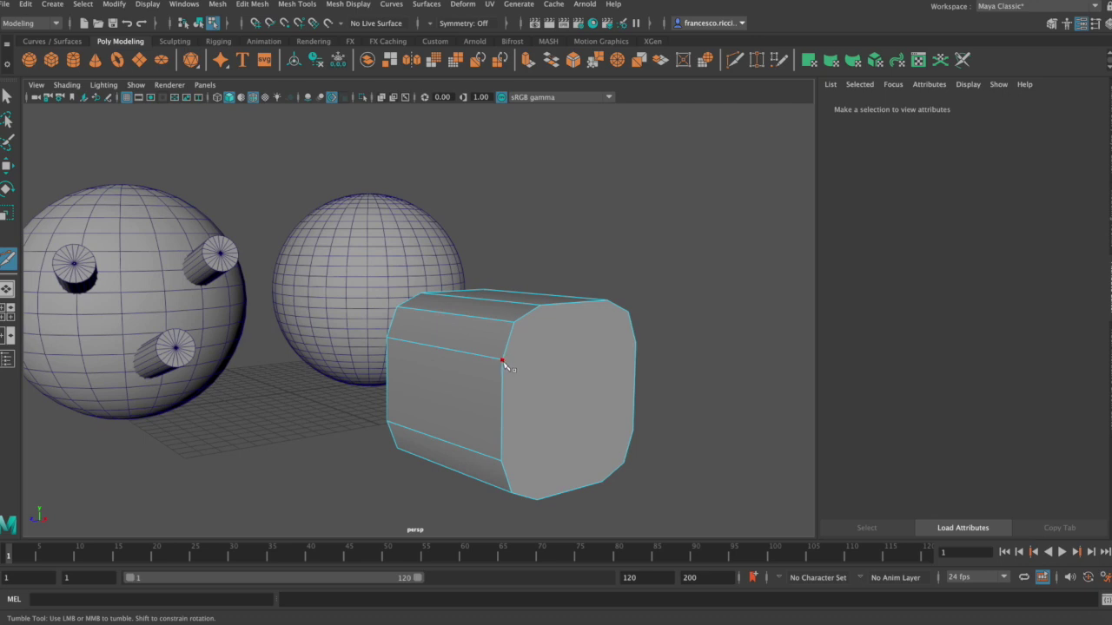
{"action": "mouse_move", "coordinate": [502, 360]}
{"action": "left_mouse_down", "text": "alt"}
{"action": "mouse_move", "coordinate": [591, 373]}
{"action": "mouse_move", "coordinate": [477, 366]}
{"action": "left_mouse_up", "text": "alt"}
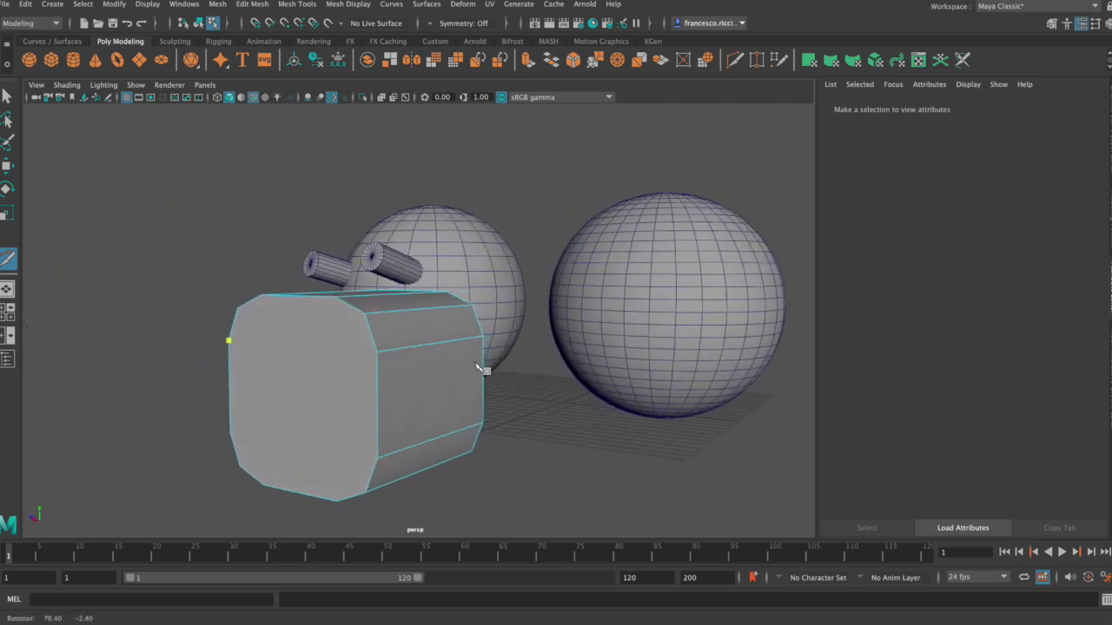
{"action": "left_click", "coordinate": [383, 358]}
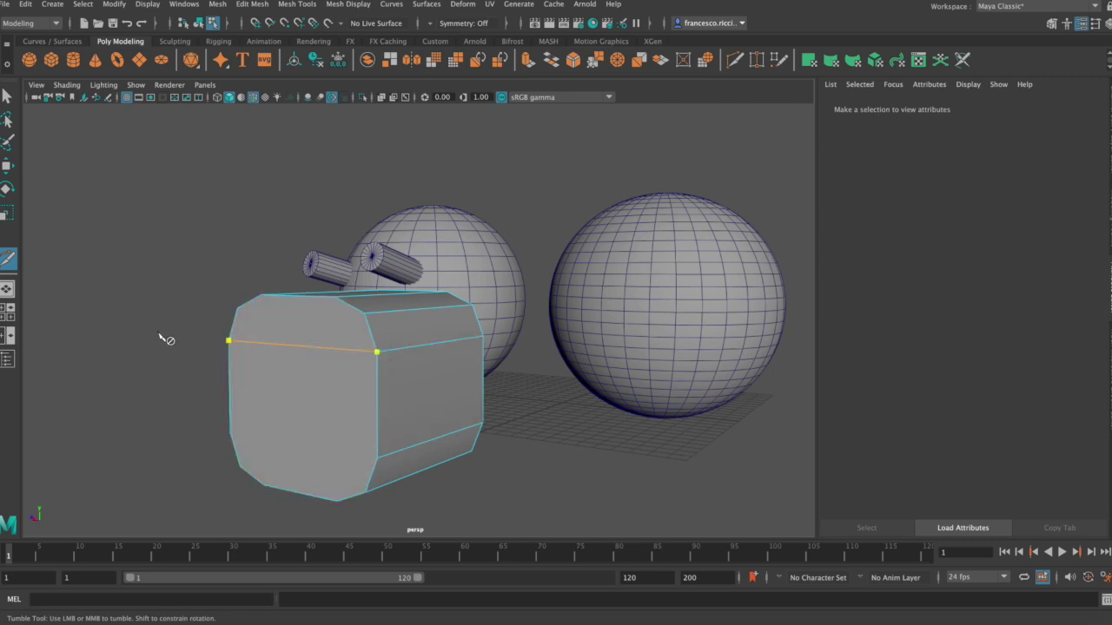
{"action": "left_click_drag", "start_coordinate": [166, 339], "coordinate": [250, 352], "text": "alt"}
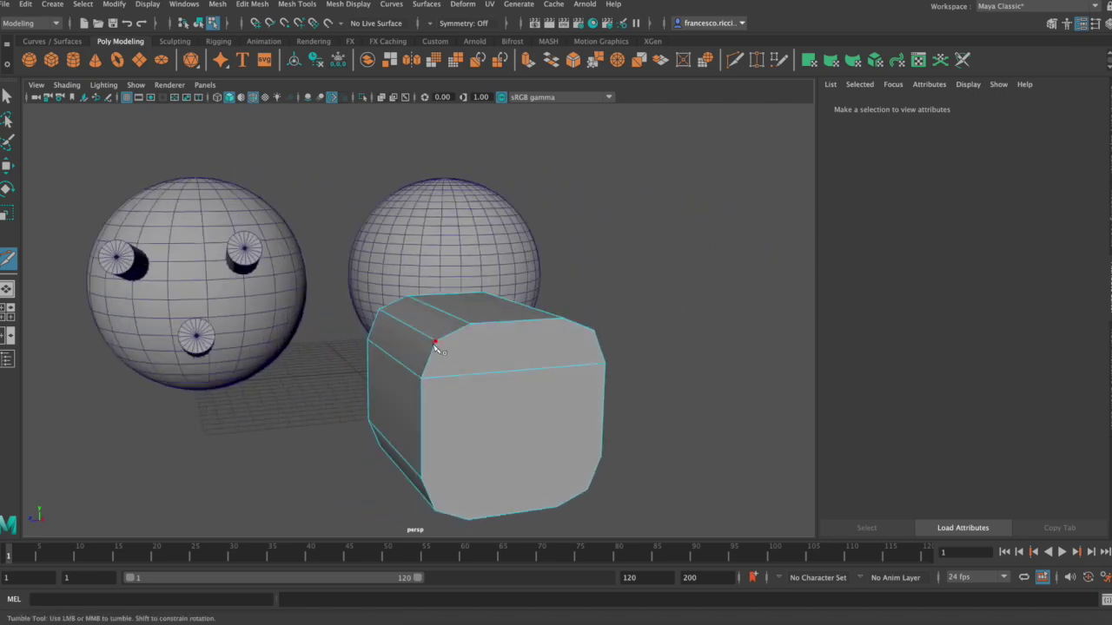
{"action": "left_click_drag", "start_coordinate": [556, 378], "coordinate": [397, 350], "text": "alt"}
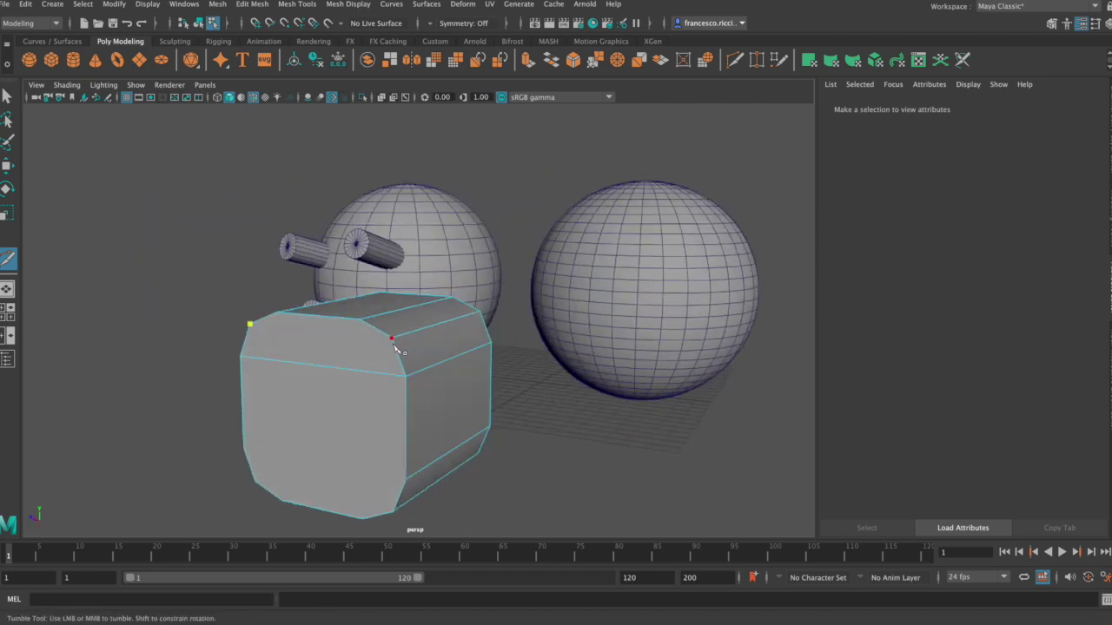
{"action": "left_click_drag", "start_coordinate": [324, 368], "coordinate": [413, 366], "text": "alt"}
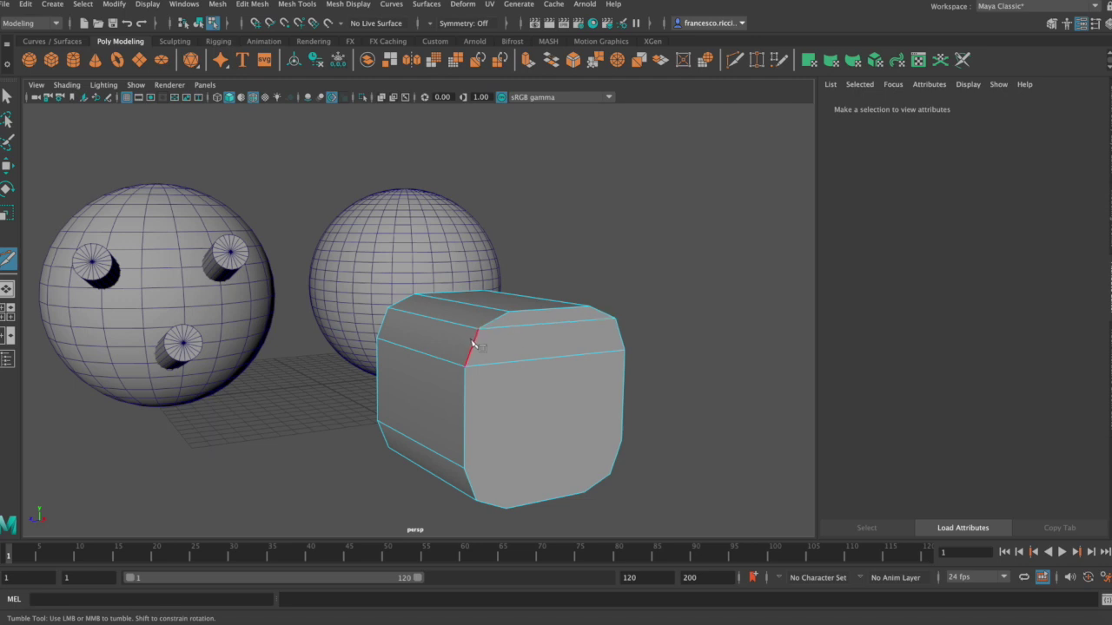
From a three-quarter view, undo a misplaced cut point and place one on the cube's end edge.
{"action": "left_click_drag", "start_coordinate": [565, 354], "coordinate": [576, 362], "text": "alt"}
{"action": "mouse_move", "coordinate": [500, 379]}
{"action": "left_mouse_down", "text": "alt"}
{"action": "mouse_move", "coordinate": [544, 373]}
{"action": "mouse_move", "coordinate": [503, 325]}
{"action": "left_mouse_up", "text": "alt"}
{"action": "middle_click_drag", "start_coordinate": [504, 325], "coordinate": [397, 427], "text": "alt"}
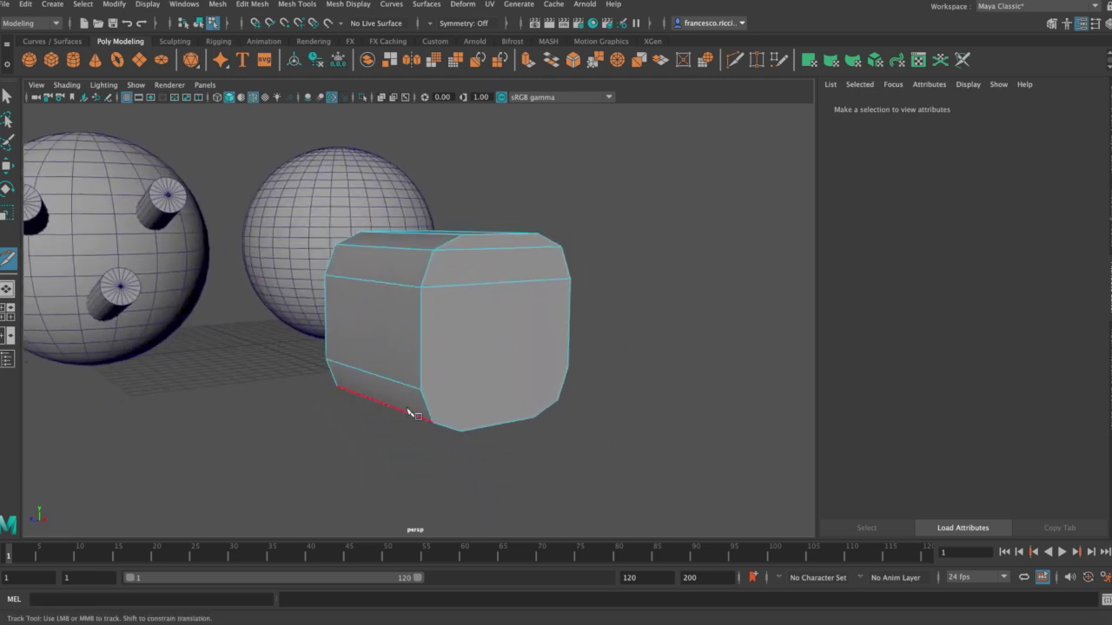
{"action": "mouse_move", "coordinate": [464, 365]}
{"action": "left_mouse_down", "text": "alt"}
{"action": "mouse_move", "coordinate": [488, 378]}
{"action": "mouse_move", "coordinate": [479, 373]}
{"action": "left_mouse_up", "text": "alt"}
{"action": "right_click_drag", "start_coordinate": [504, 372], "coordinate": [496, 373], "text": "alt"}
{"action": "mouse_move", "coordinate": [401, 398]}
{"action": "left_mouse_down", "text": "alt"}
{"action": "mouse_move", "coordinate": [425, 417]}
{"action": "mouse_move", "coordinate": [449, 364]}
{"action": "mouse_move", "coordinate": [544, 379]}
{"action": "mouse_move", "coordinate": [421, 368]}
{"action": "mouse_move", "coordinate": [556, 390]}
{"action": "mouse_move", "coordinate": [496, 359]}
{"action": "mouse_move", "coordinate": [516, 355]}
{"action": "mouse_move", "coordinate": [494, 300]}
{"action": "mouse_move", "coordinate": [596, 244]}
{"action": "mouse_move", "coordinate": [499, 206]}
{"action": "mouse_move", "coordinate": [588, 280]}
{"action": "mouse_move", "coordinate": [464, 303]}
{"action": "mouse_move", "coordinate": [603, 303]}
{"action": "mouse_move", "coordinate": [509, 365]}
{"action": "mouse_move", "coordinate": [593, 324]}
{"action": "mouse_move", "coordinate": [570, 331]}
{"action": "mouse_move", "coordinate": [596, 339]}
{"action": "left_mouse_up", "text": "alt"}
{"action": "left_click", "coordinate": [556, 390]}
{"action": "key", "text": "ctrl+z"}
{"action": "left_click", "coordinate": [493, 343]}
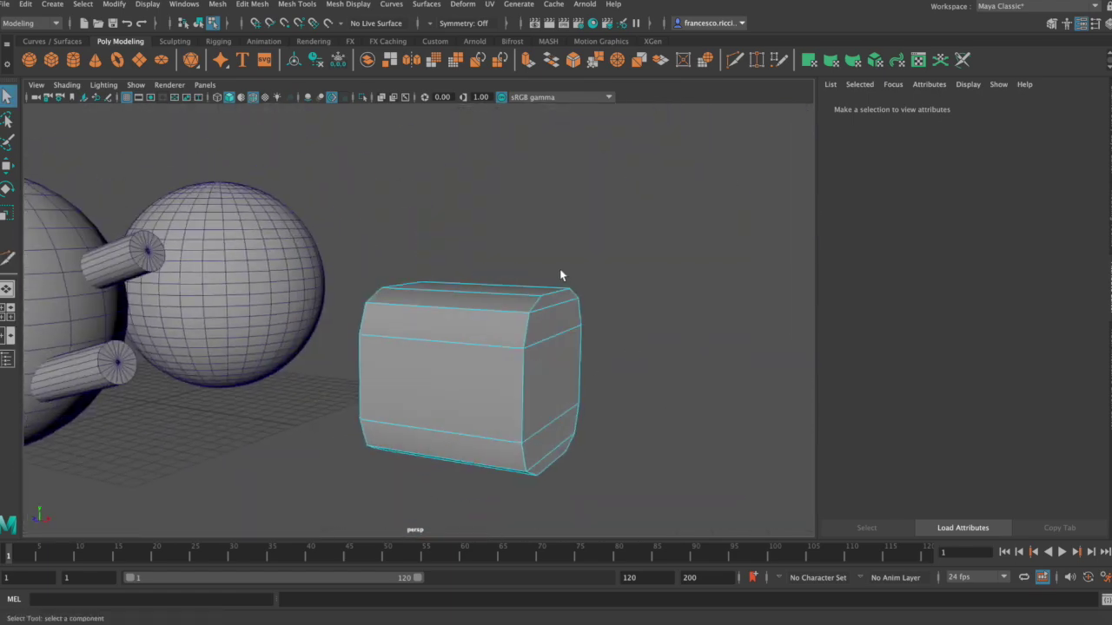
{"action": "mouse_move", "coordinate": [561, 278]}
{"action": "left_mouse_down", "text": "alt"}
{"action": "mouse_move", "coordinate": [514, 330]}
{"action": "mouse_move", "coordinate": [401, 330]}
{"action": "mouse_move", "coordinate": [587, 330]}
{"action": "left_mouse_up", "text": "alt"}
Toggle the cube's smooth preview on with 3 and back off with 1, then switch to face selection.
{"action": "key", "text": "3"}
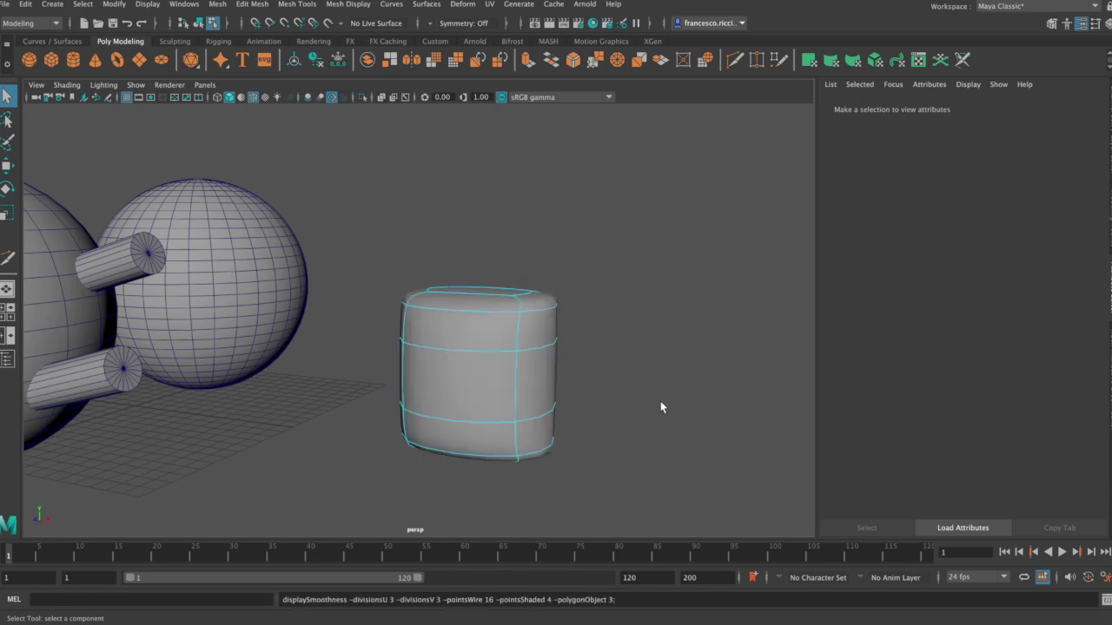
{"action": "mouse_move", "coordinate": [596, 385]}
{"action": "left_mouse_down", "text": "alt"}
{"action": "mouse_move", "coordinate": [588, 336]}
{"action": "mouse_move", "coordinate": [576, 410]}
{"action": "mouse_move", "coordinate": [504, 390]}
{"action": "mouse_move", "coordinate": [594, 395]}
{"action": "mouse_move", "coordinate": [524, 377]}
{"action": "mouse_move", "coordinate": [586, 377]}
{"action": "mouse_move", "coordinate": [525, 379]}
{"action": "mouse_move", "coordinate": [486, 347]}
{"action": "mouse_move", "coordinate": [463, 196]}
{"action": "left_mouse_up", "text": "alt"}
{"action": "key", "text": "1"}
{"action": "key", "text": "F11"}
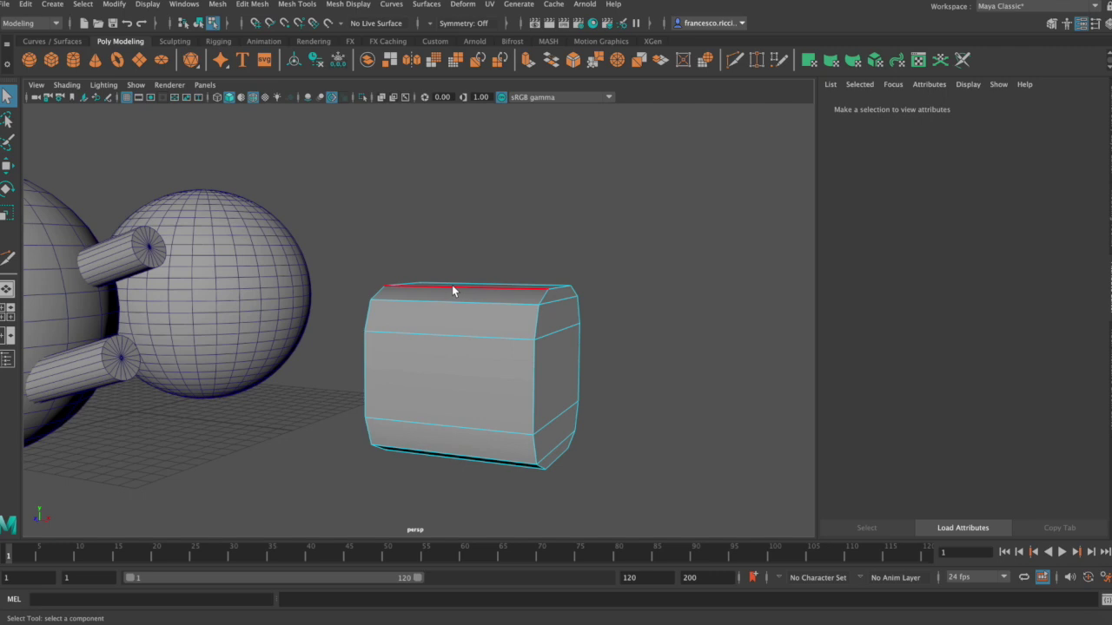
{"action": "left_click_drag", "start_coordinate": [503, 319], "coordinate": [469, 301], "text": "alt"}
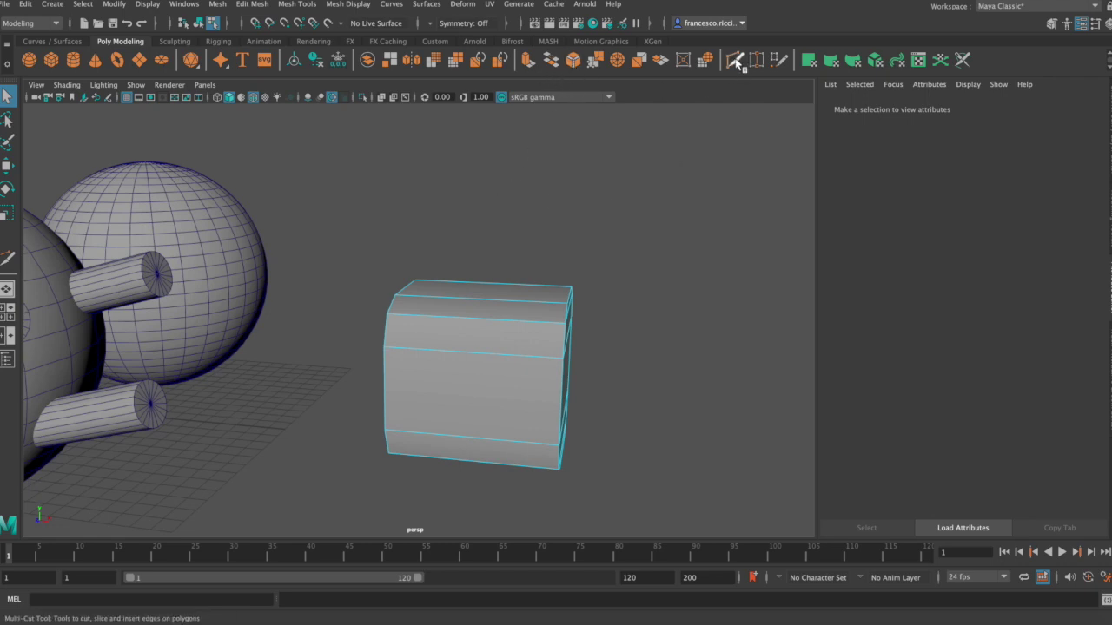
{"action": "mouse_move", "coordinate": [566, 365]}
{"action": "left_mouse_down", "text": "alt"}
{"action": "mouse_move", "coordinate": [513, 350]}
{"action": "mouse_move", "coordinate": [519, 308]}
{"action": "mouse_move", "coordinate": [531, 304]}
{"action": "mouse_move", "coordinate": [542, 316]}
{"action": "mouse_move", "coordinate": [491, 333]}
{"action": "mouse_move", "coordinate": [514, 324]}
{"action": "mouse_move", "coordinate": [311, 319]}
{"action": "left_mouse_up", "text": "alt"}
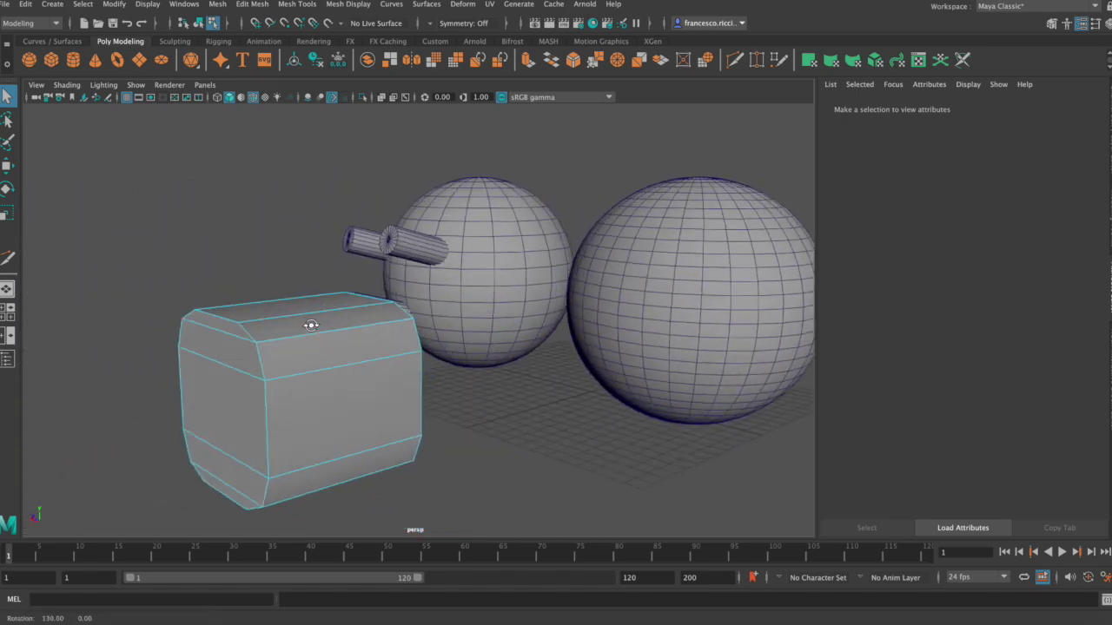
Return to object mode, marquee-select the practice cube, delete it, and select the right sphere.
{"action": "right_click", "coordinate": [268, 396]}
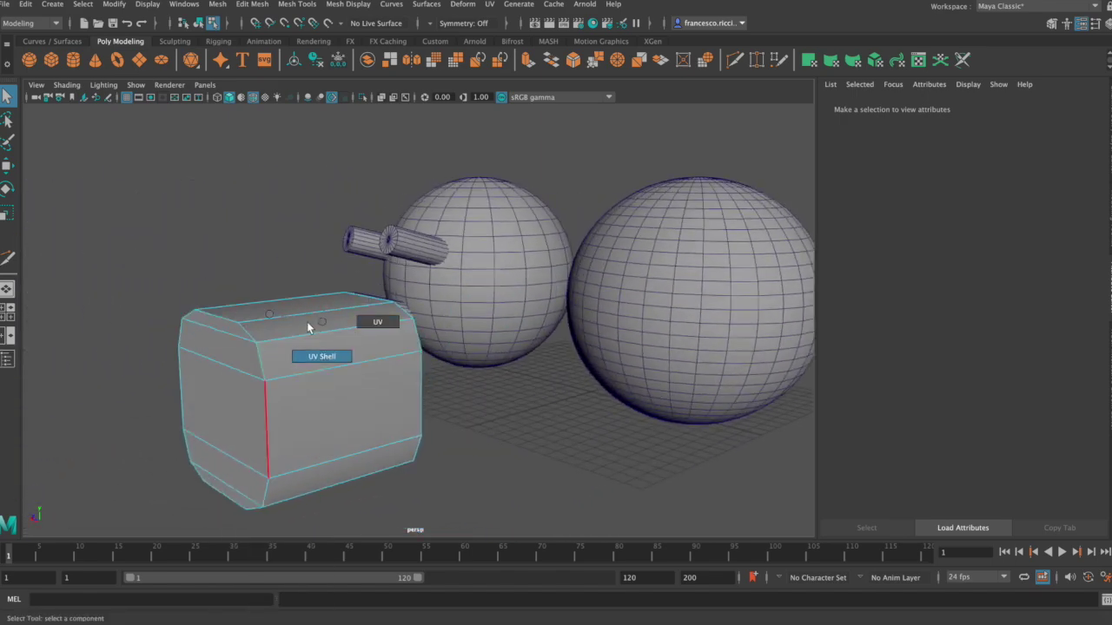
{"action": "right_click", "coordinate": [293, 314]}
{"action": "left_click", "coordinate": [346, 298]}
{"action": "mouse_move", "coordinate": [114, 180]}
{"action": "left_mouse_down"}
{"action": "mouse_move", "coordinate": [268, 388]}
{"action": "mouse_move", "coordinate": [422, 372]}
{"action": "mouse_move", "coordinate": [409, 409]}
{"action": "mouse_move", "coordinate": [429, 323]}
{"action": "mouse_move", "coordinate": [397, 315]}
{"action": "mouse_move", "coordinate": [434, 319]}
{"action": "left_mouse_up"}
{"action": "key", "text": "Delete"}
{"action": "left_click", "coordinate": [429, 323]}
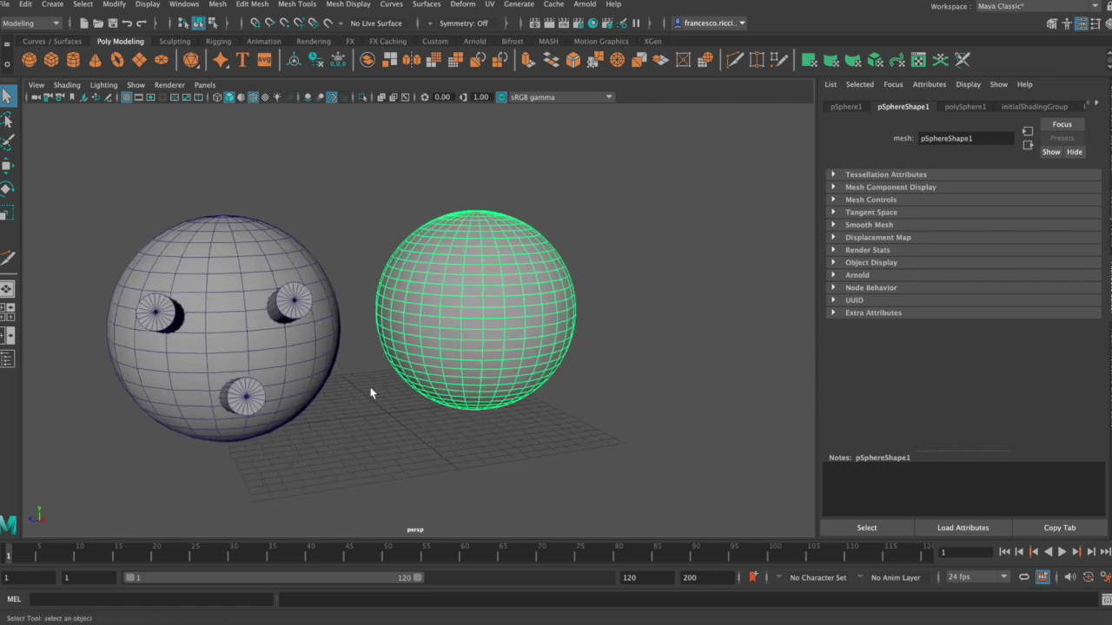
{"action": "left_click", "coordinate": [370, 391]}
{"action": "scroll", "coordinate": [370, 391], "scroll_direction": "up", "scroll_amount": 2}
{"action": "mouse_move", "coordinate": [370, 391]}
{"action": "left_mouse_down", "text": "alt"}
{"action": "mouse_move", "coordinate": [427, 384]}
{"action": "mouse_move", "coordinate": [429, 400]}
{"action": "left_mouse_up", "text": "alt"}
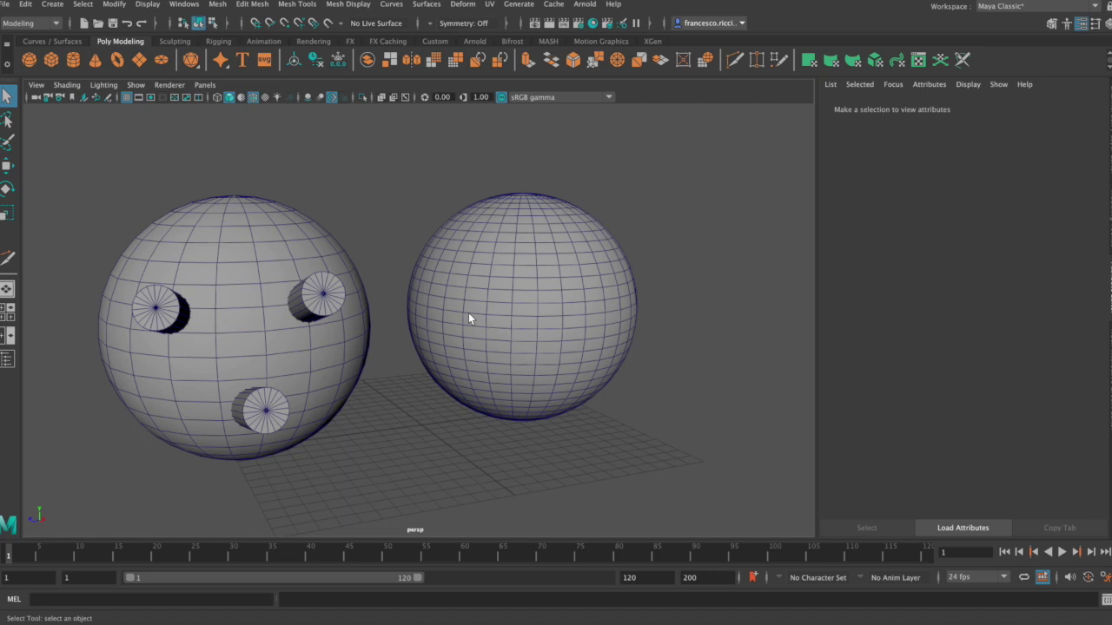
{"action": "left_click", "coordinate": [575, 276]}
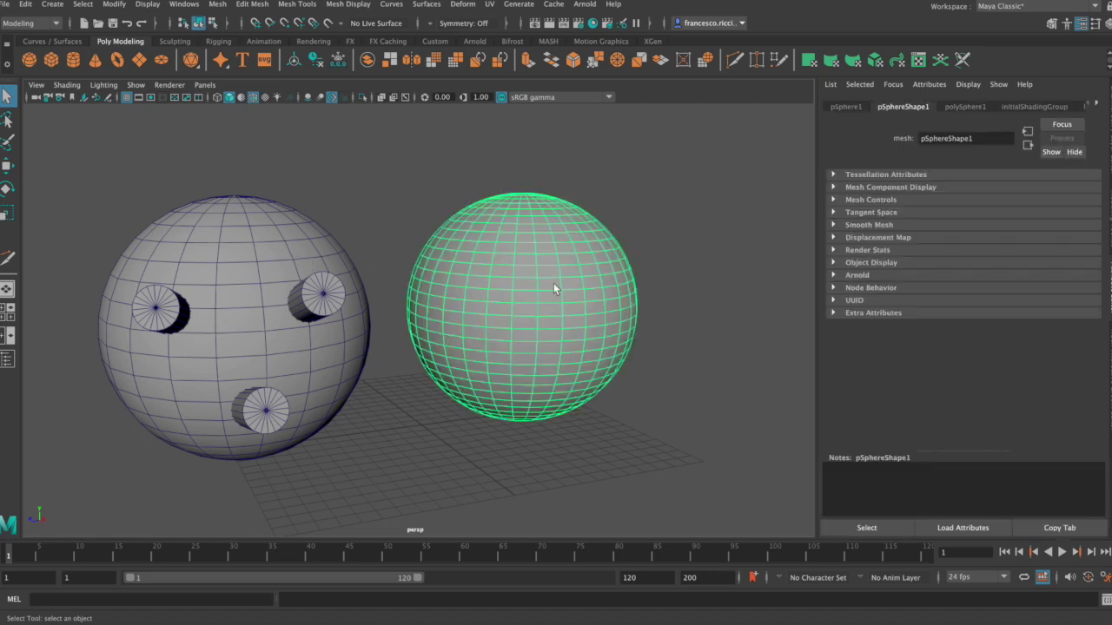
{"action": "left_click", "coordinate": [163, 318]}
{"action": "left_click", "coordinate": [323, 304]}
{"action": "left_click", "coordinate": [277, 389]}
{"action": "left_click", "coordinate": [276, 266]}
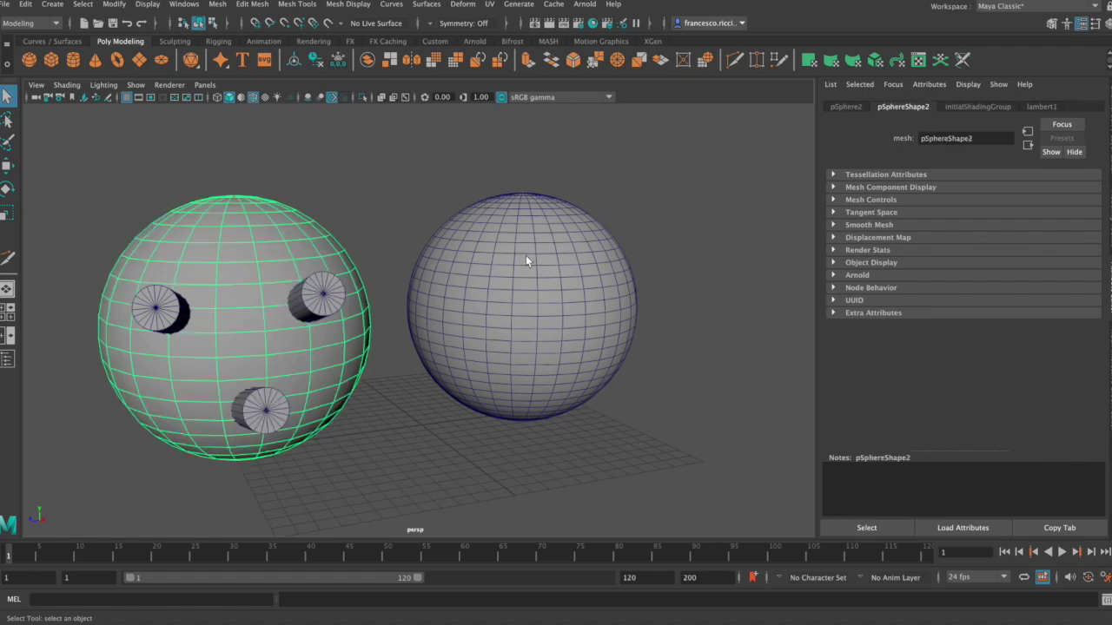
{"action": "left_click", "coordinate": [526, 255]}
{"action": "left_click", "coordinate": [300, 342]}
{"action": "left_click", "coordinate": [532, 288]}
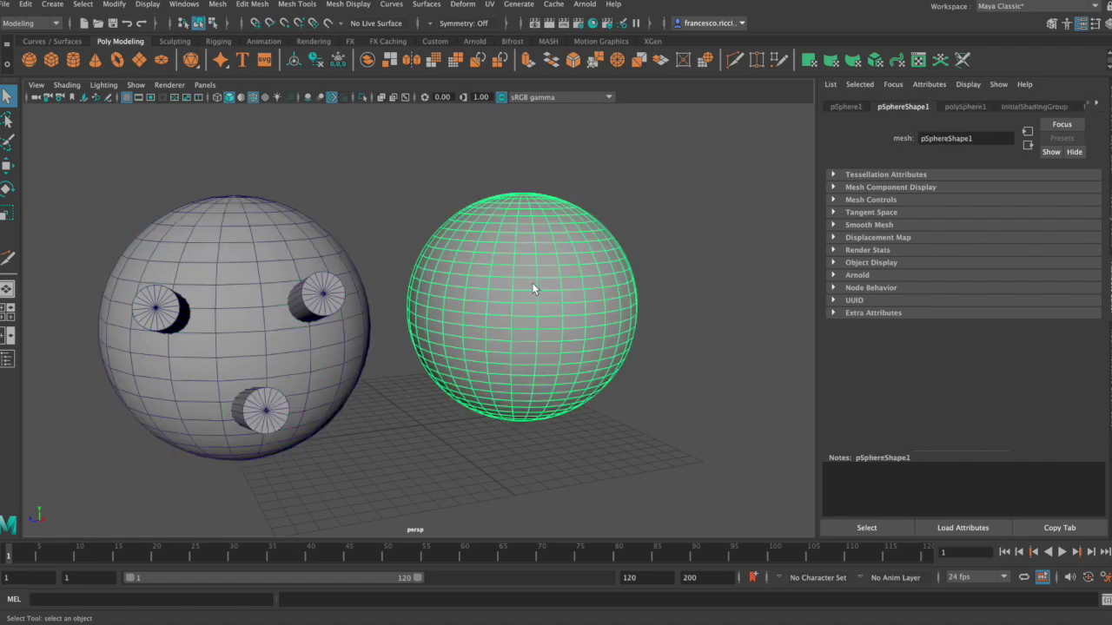
{"action": "left_click", "coordinate": [163, 311]}
{"action": "left_click", "coordinate": [306, 308]}
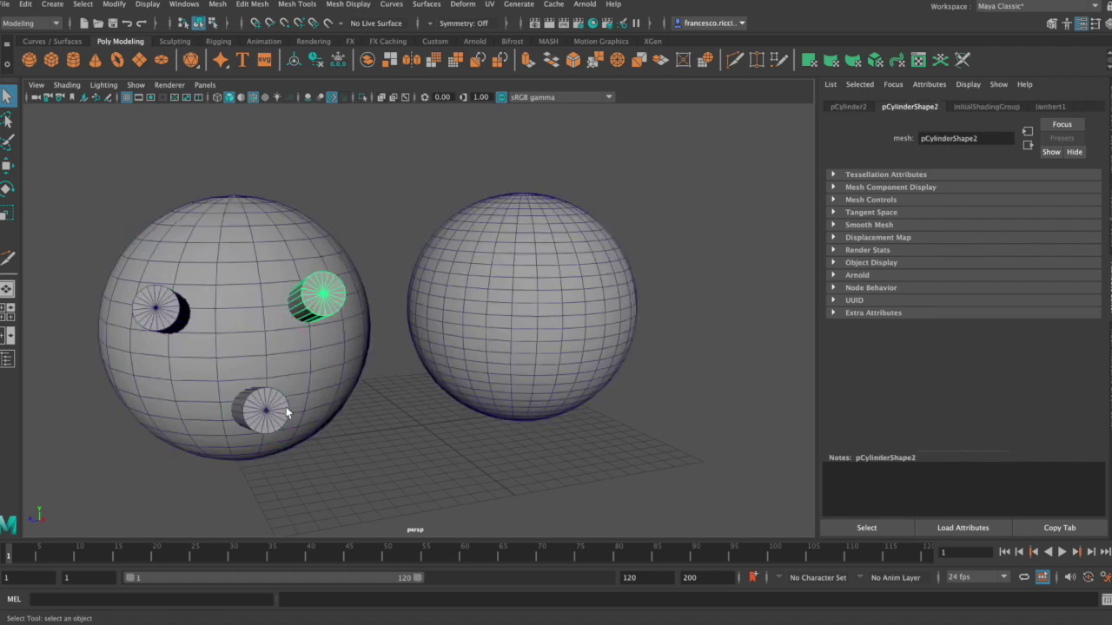
{"action": "left_click", "coordinate": [261, 410]}
{"action": "left_click", "coordinate": [170, 311]}
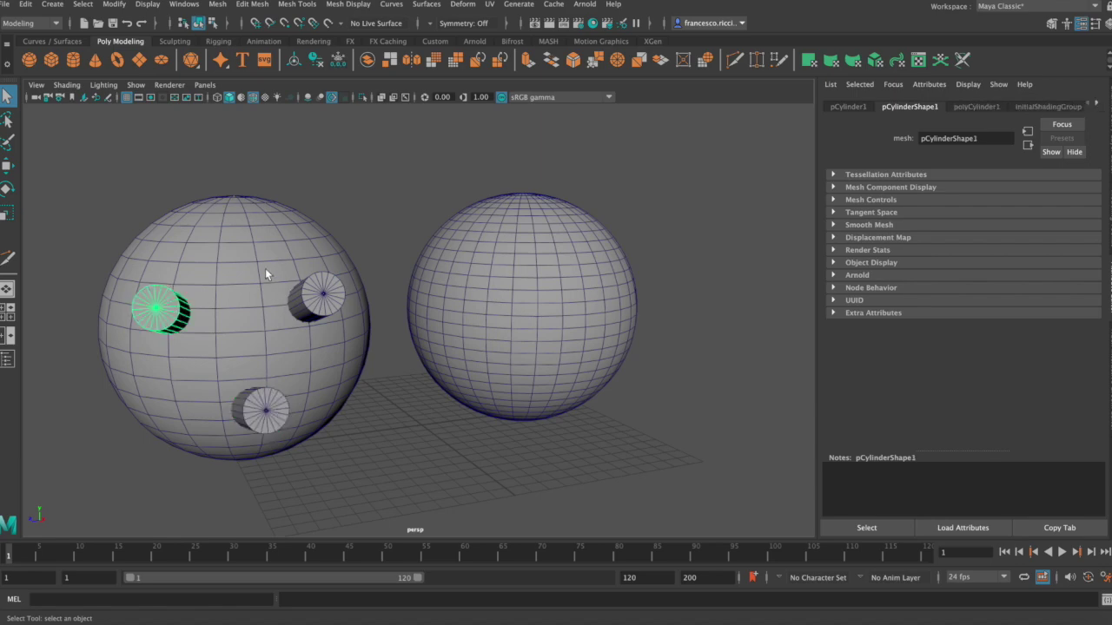
{"action": "left_click", "coordinate": [266, 273]}
{"action": "left_click_drag", "start_coordinate": [265, 321], "coordinate": [304, 322], "text": "alt"}
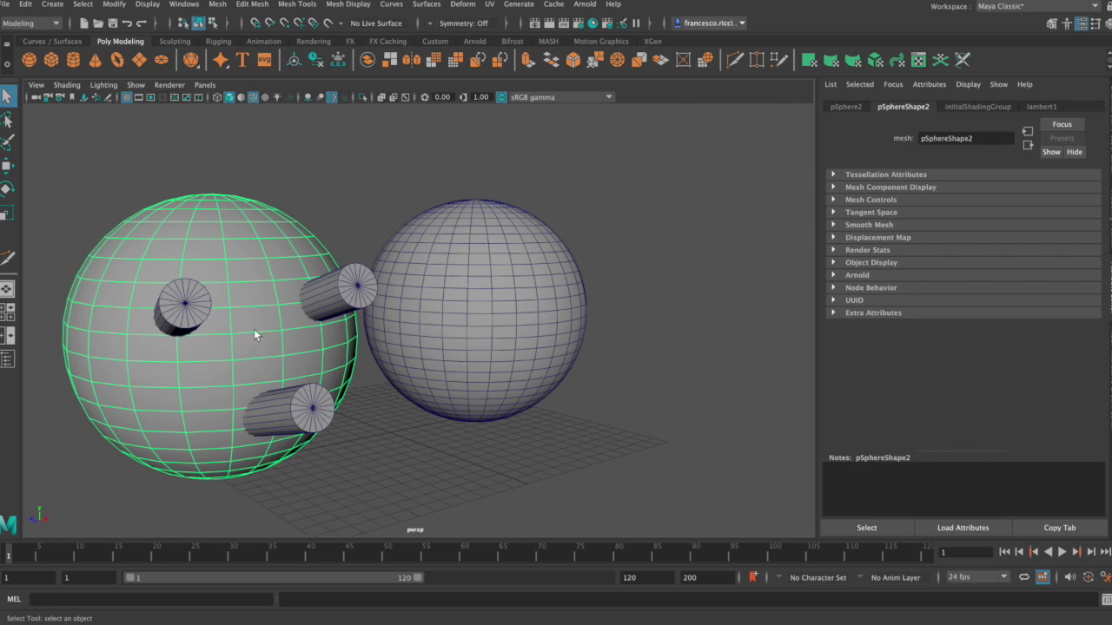
{"action": "left_click_drag", "start_coordinate": [282, 324], "coordinate": [259, 327], "text": "alt"}
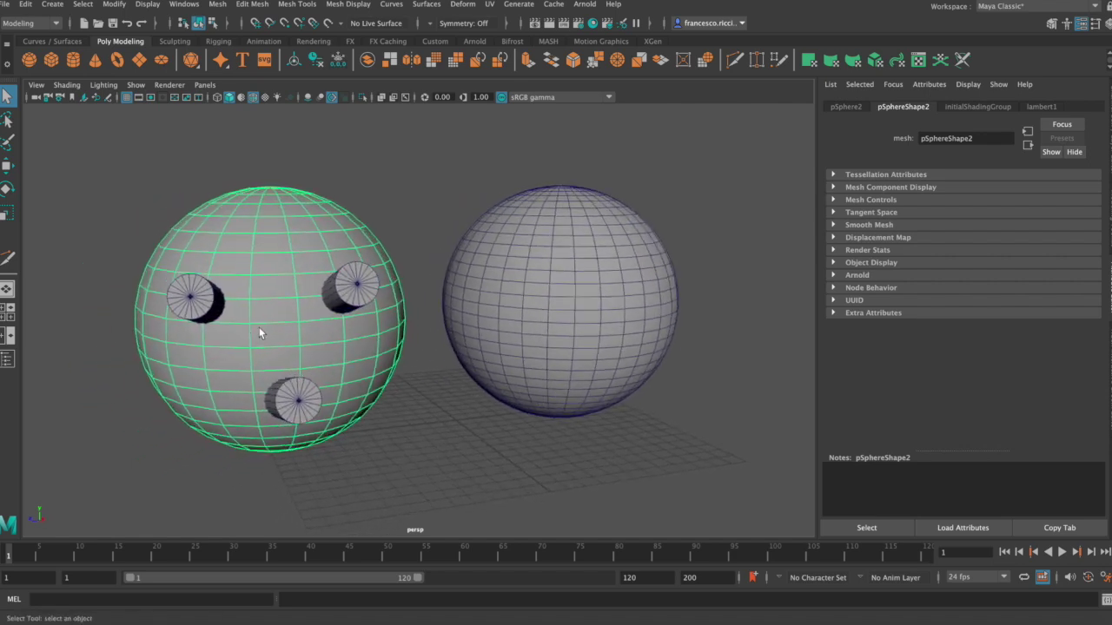
{"action": "left_click_drag", "start_coordinate": [266, 291], "coordinate": [163, 276], "text": "alt"}
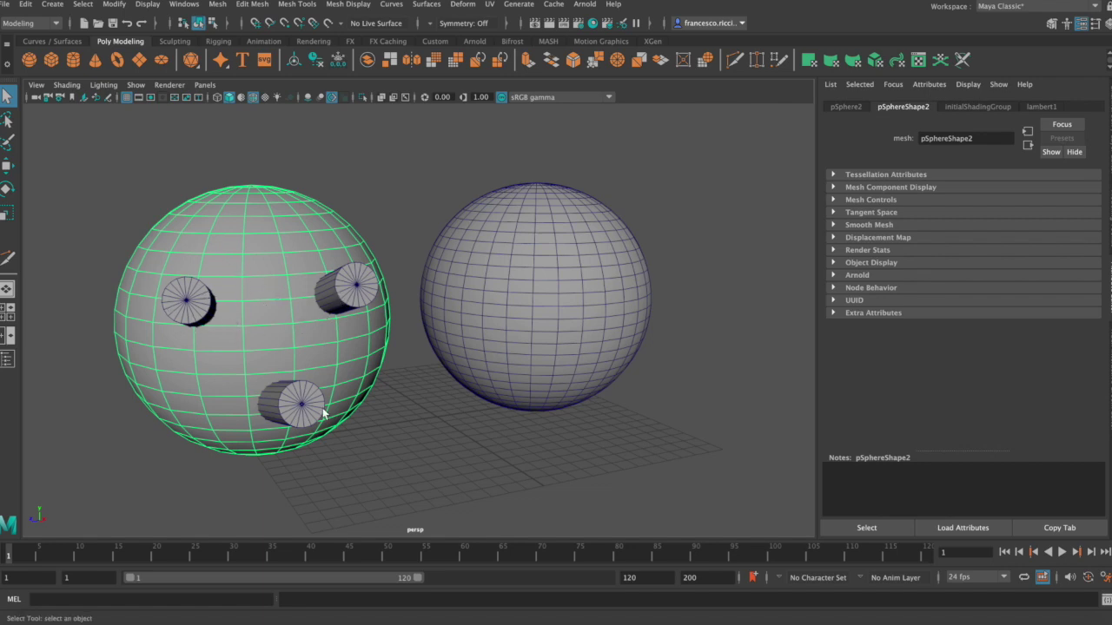
{"action": "left_click_drag", "start_coordinate": [350, 391], "coordinate": [337, 373], "text": "alt"}
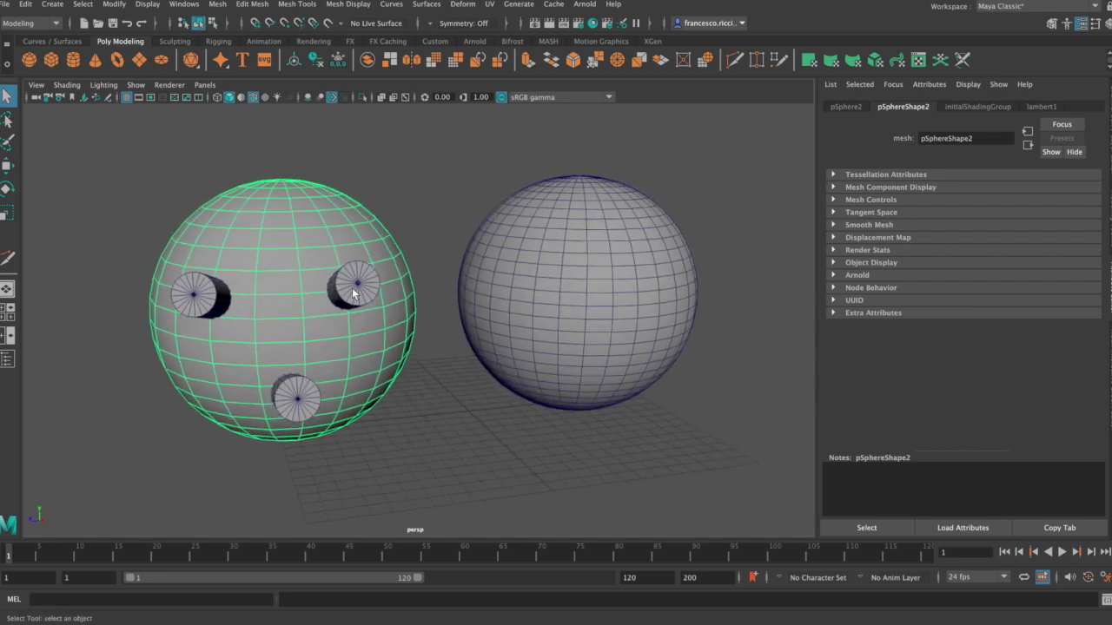
{"action": "left_click", "coordinate": [564, 268]}
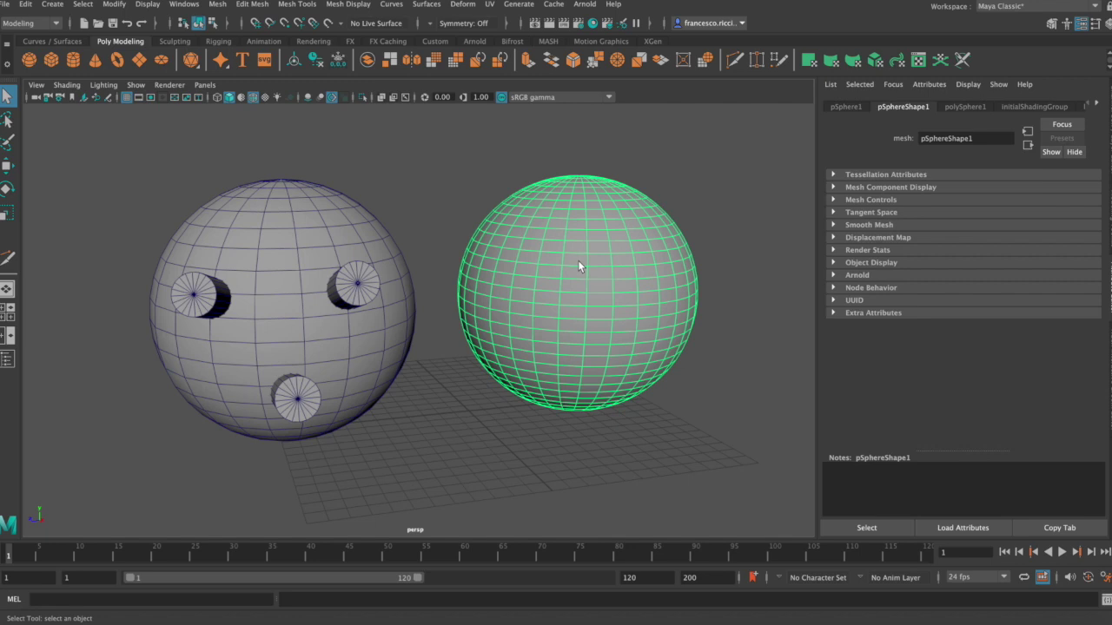
{"action": "left_click", "coordinate": [287, 273]}
{"action": "left_click_drag", "start_coordinate": [287, 287], "coordinate": [347, 263], "text": "alt"}
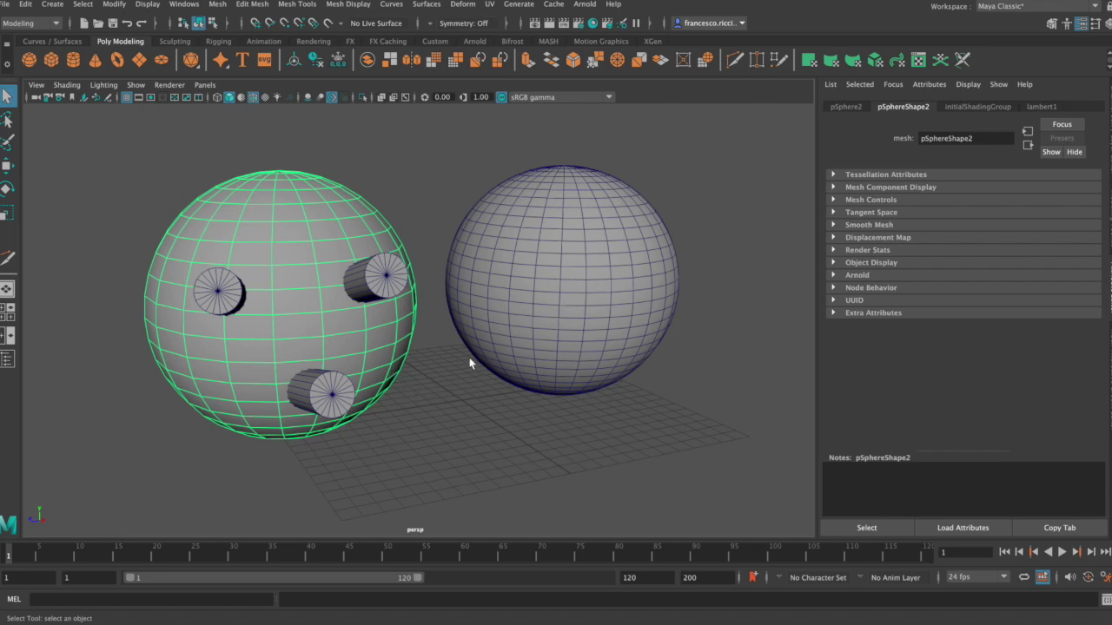
Combine the left, right and bottom cylinders into one mesh with Mesh > Combine.
{"action": "left_click", "coordinate": [224, 304]}
{"action": "left_click", "coordinate": [378, 278], "text": "shift"}
{"action": "left_click", "coordinate": [328, 395], "text": "shift"}
{"action": "left_click", "coordinate": [218, 5]}
{"action": "left_click", "coordinate": [252, 44]}
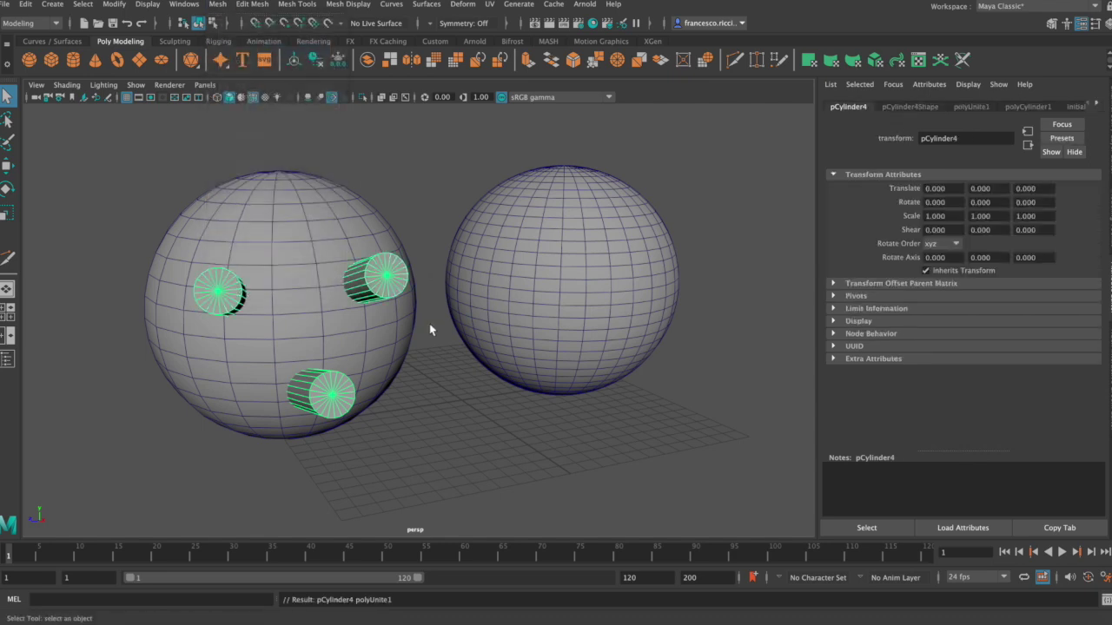
Select the left sphere, then add the combined cylinders to the selection.
{"action": "left_click_drag", "start_coordinate": [429, 328], "coordinate": [439, 419], "text": "alt"}
{"action": "left_click", "coordinate": [440, 419]}
{"action": "left_click", "coordinate": [252, 254]}
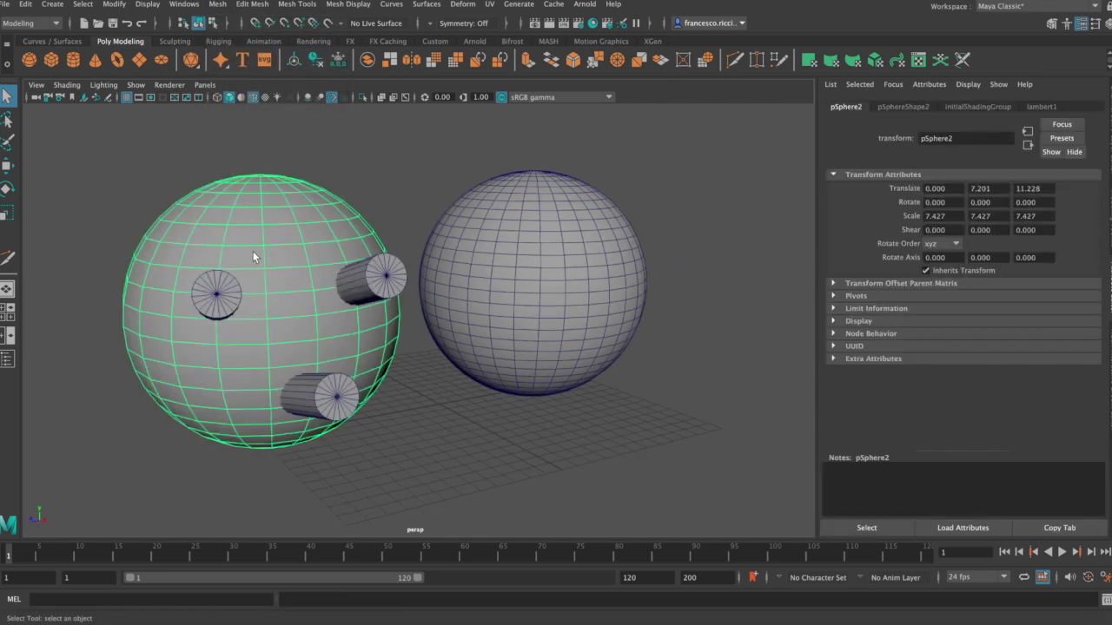
{"action": "left_click", "coordinate": [224, 311], "text": "shift"}
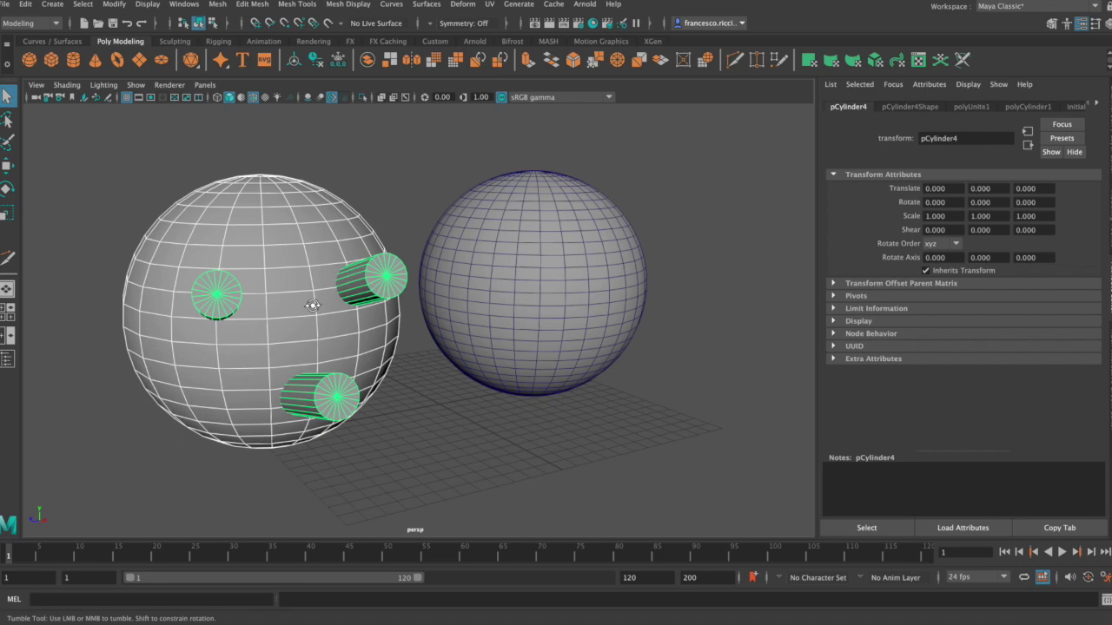
{"action": "left_click", "coordinate": [217, 5]}
{"action": "mouse_move", "coordinate": [243, 36]}
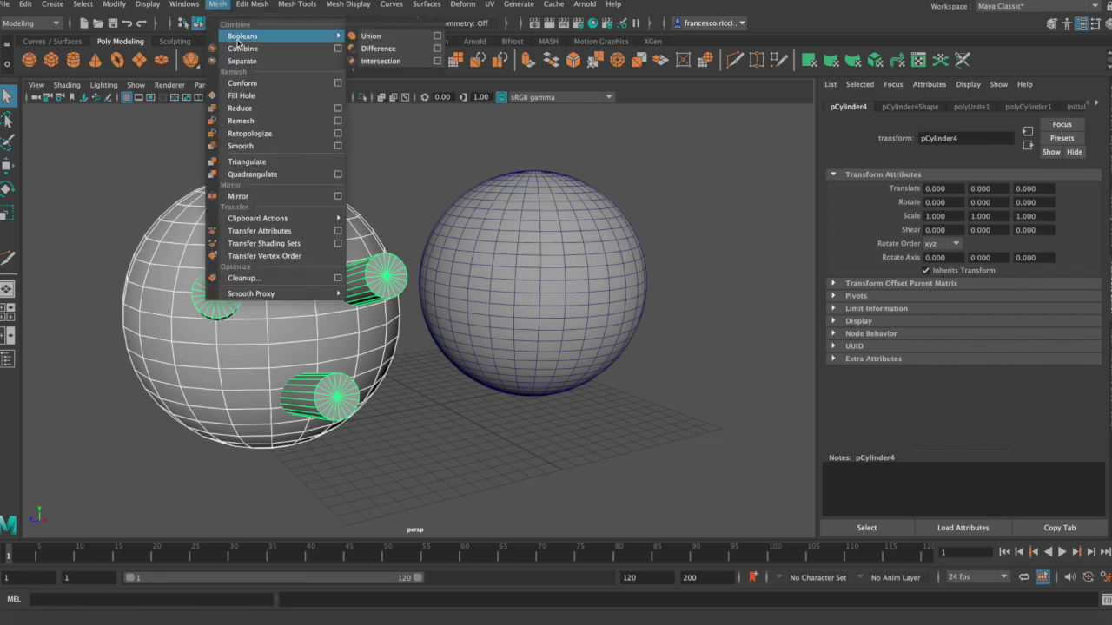
Apply Booleans > Difference to cut the cylinders out of the left sphere, then deselect and inspect the holes.
{"action": "left_click", "coordinate": [377, 49]}
{"action": "mouse_move", "coordinate": [447, 353]}
{"action": "left_mouse_down", "text": "alt"}
{"action": "mouse_move", "coordinate": [391, 375]}
{"action": "mouse_move", "coordinate": [402, 377]}
{"action": "left_mouse_up", "text": "alt"}
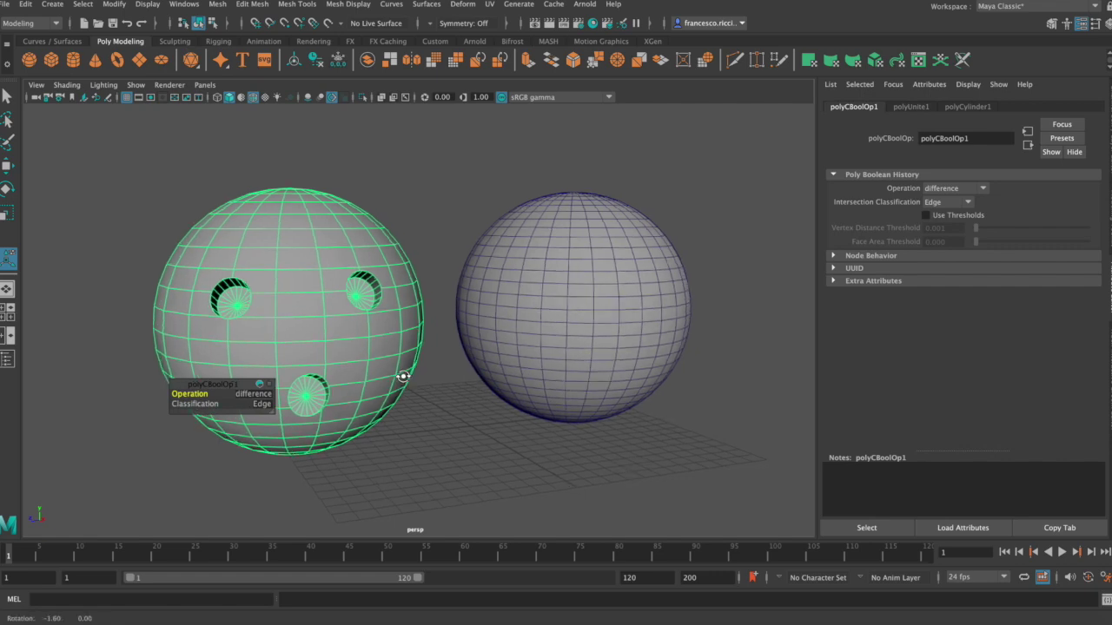
{"action": "left_click_drag", "start_coordinate": [330, 325], "coordinate": [336, 322], "text": "alt"}
{"action": "key", "text": "q"}
{"action": "right_click", "coordinate": [337, 314]}
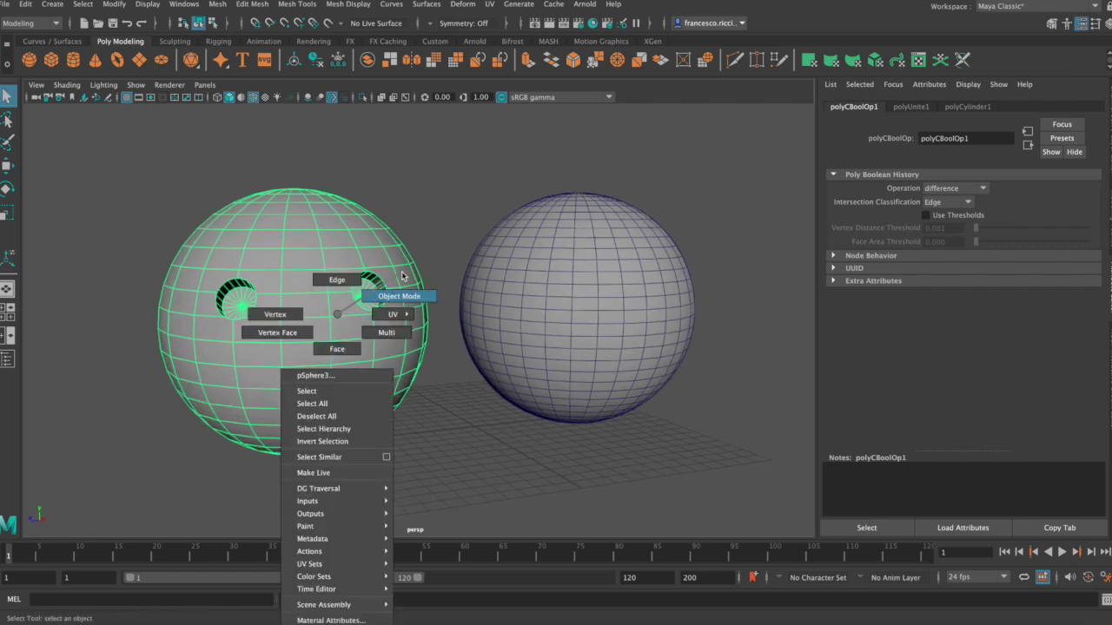
{"action": "left_click", "coordinate": [453, 401]}
{"action": "mouse_move", "coordinate": [449, 403]}
{"action": "left_mouse_down", "text": "alt"}
{"action": "mouse_move", "coordinate": [430, 396]}
{"action": "mouse_move", "coordinate": [454, 392]}
{"action": "mouse_move", "coordinate": [223, 298]}
{"action": "mouse_move", "coordinate": [260, 78]}
{"action": "left_mouse_up", "text": "alt"}
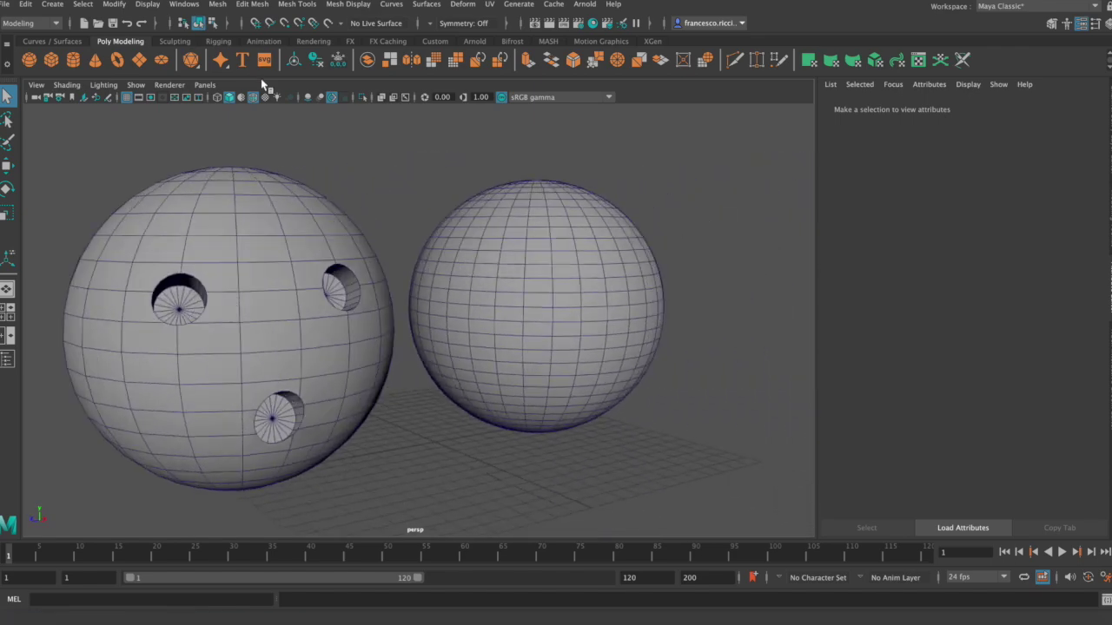
Hide the wireframe, turn on smooth preview (3) for the holed sphere, and orbit to inspect its three holes.
{"action": "left_click", "coordinate": [259, 97]}
{"action": "mouse_move", "coordinate": [306, 272]}
{"action": "left_mouse_down", "text": "alt"}
{"action": "mouse_move", "coordinate": [263, 269]}
{"action": "mouse_move", "coordinate": [287, 290]}
{"action": "mouse_move", "coordinate": [321, 280]}
{"action": "mouse_move", "coordinate": [294, 272]}
{"action": "mouse_move", "coordinate": [295, 292]}
{"action": "left_mouse_up", "text": "alt"}
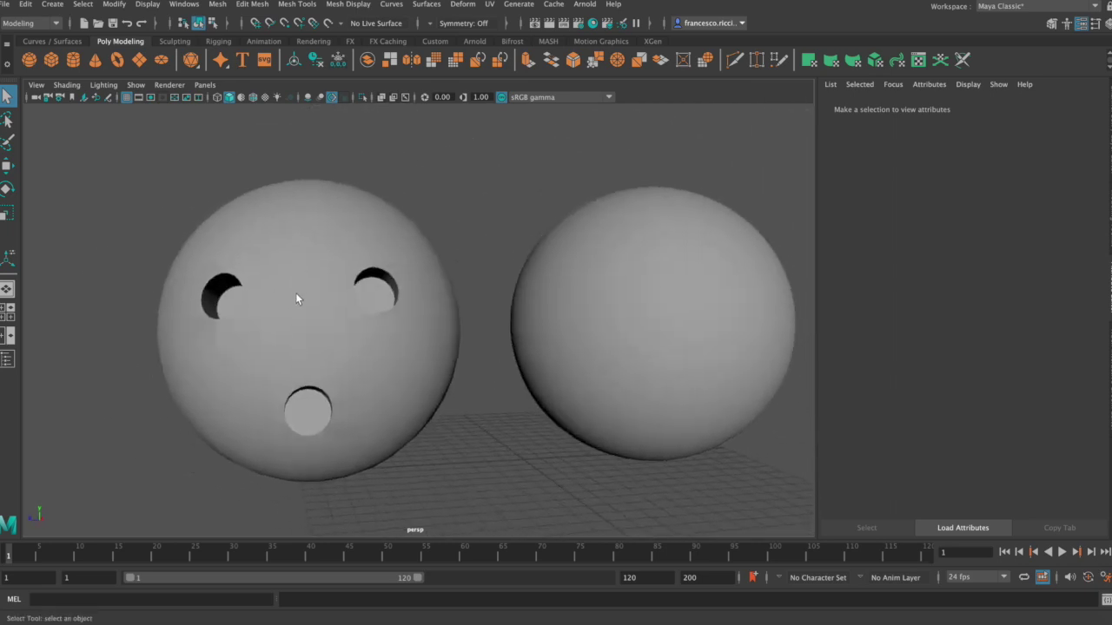
{"action": "left_click", "coordinate": [376, 374]}
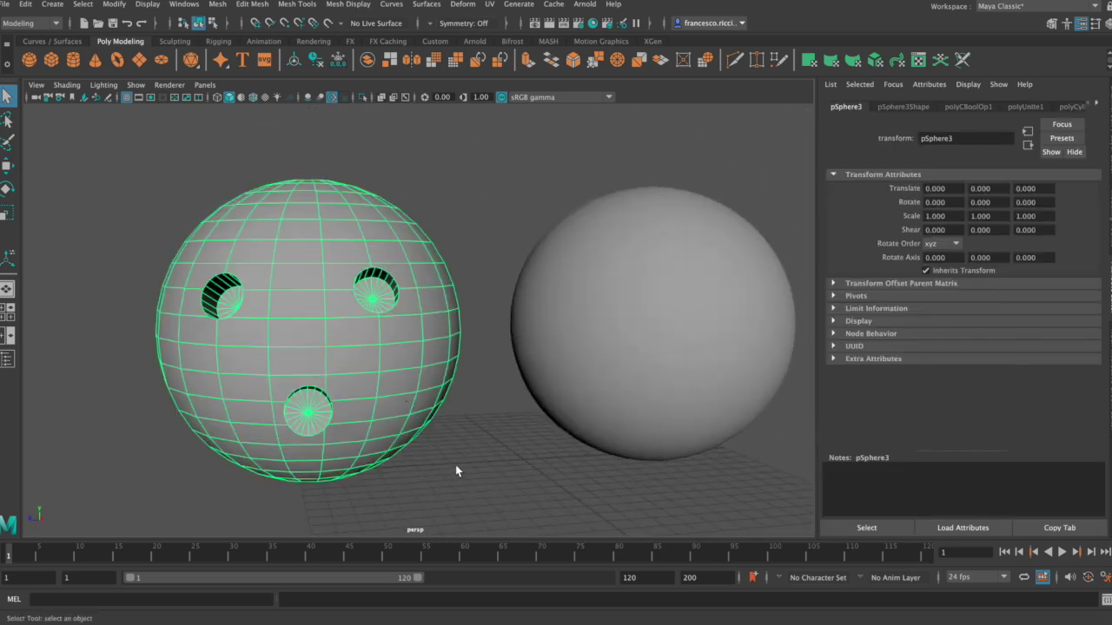
{"action": "key", "text": "3"}
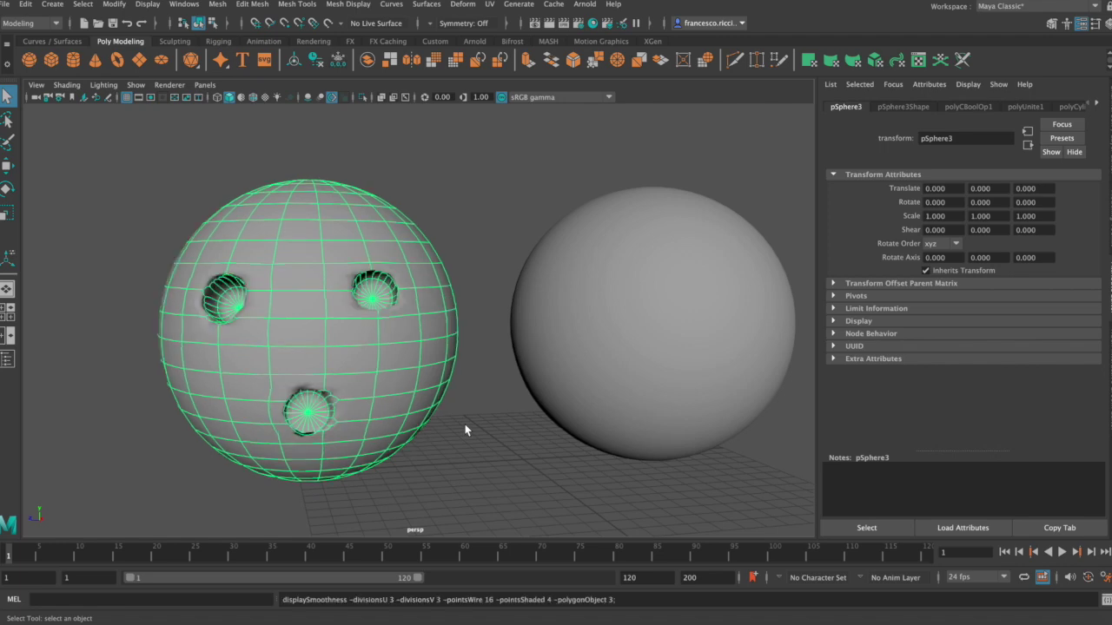
{"action": "left_click", "coordinate": [449, 402]}
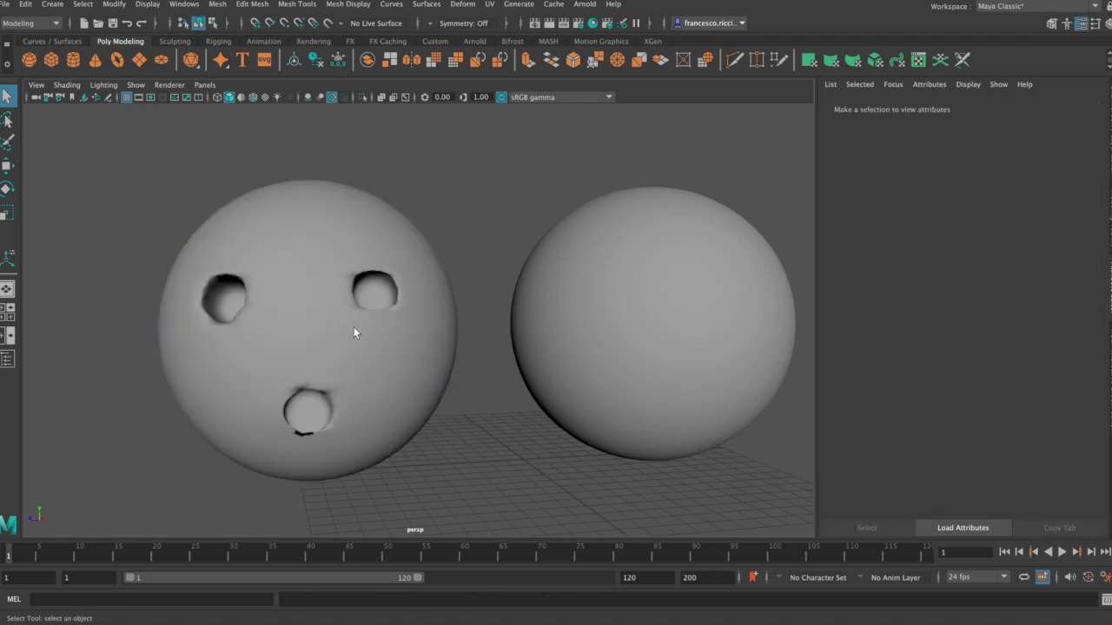
{"action": "mouse_move", "coordinate": [323, 328]}
{"action": "left_mouse_down", "text": "alt"}
{"action": "mouse_move", "coordinate": [360, 330]}
{"action": "mouse_move", "coordinate": [303, 335]}
{"action": "mouse_move", "coordinate": [301, 272]}
{"action": "mouse_move", "coordinate": [322, 273]}
{"action": "mouse_move", "coordinate": [335, 298]}
{"action": "mouse_move", "coordinate": [320, 318]}
{"action": "left_mouse_up", "text": "alt"}
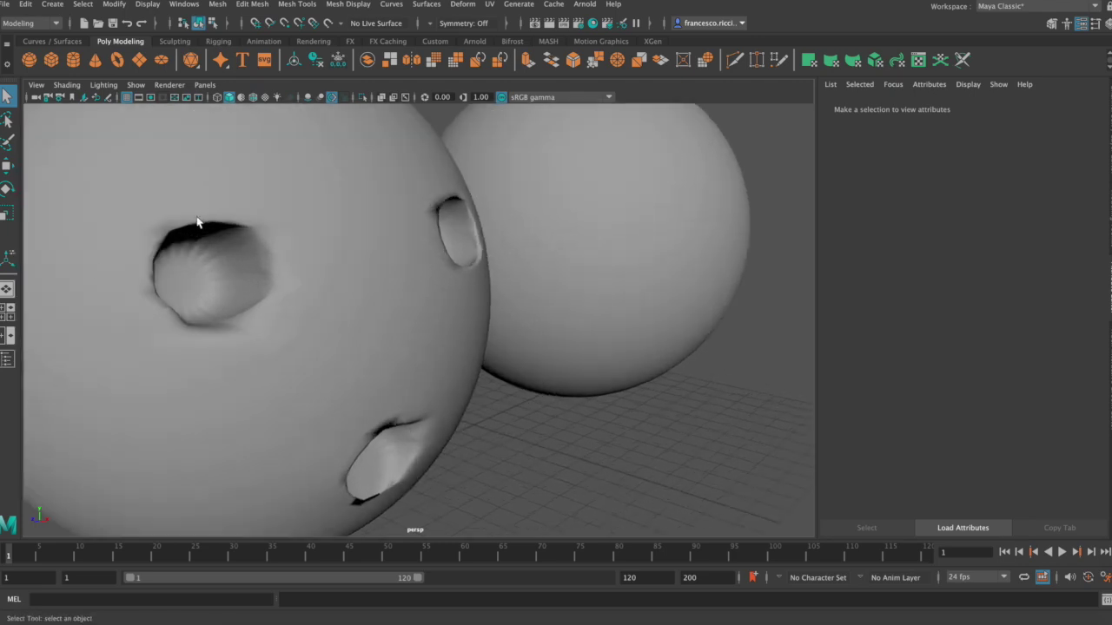
{"action": "left_click_drag", "start_coordinate": [456, 460], "coordinate": [299, 441], "text": "alt"}
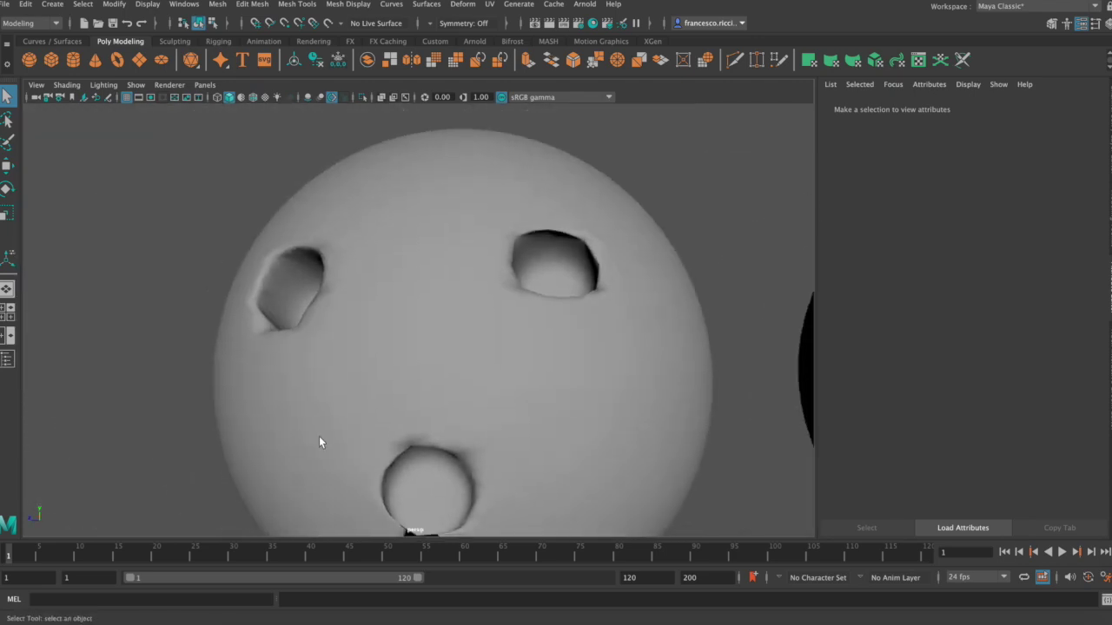
{"action": "left_click_drag", "start_coordinate": [406, 294], "coordinate": [449, 315], "text": "alt"}
{"action": "left_click_drag", "start_coordinate": [312, 307], "coordinate": [334, 331], "text": "alt"}
{"action": "left_click", "coordinate": [326, 316]}
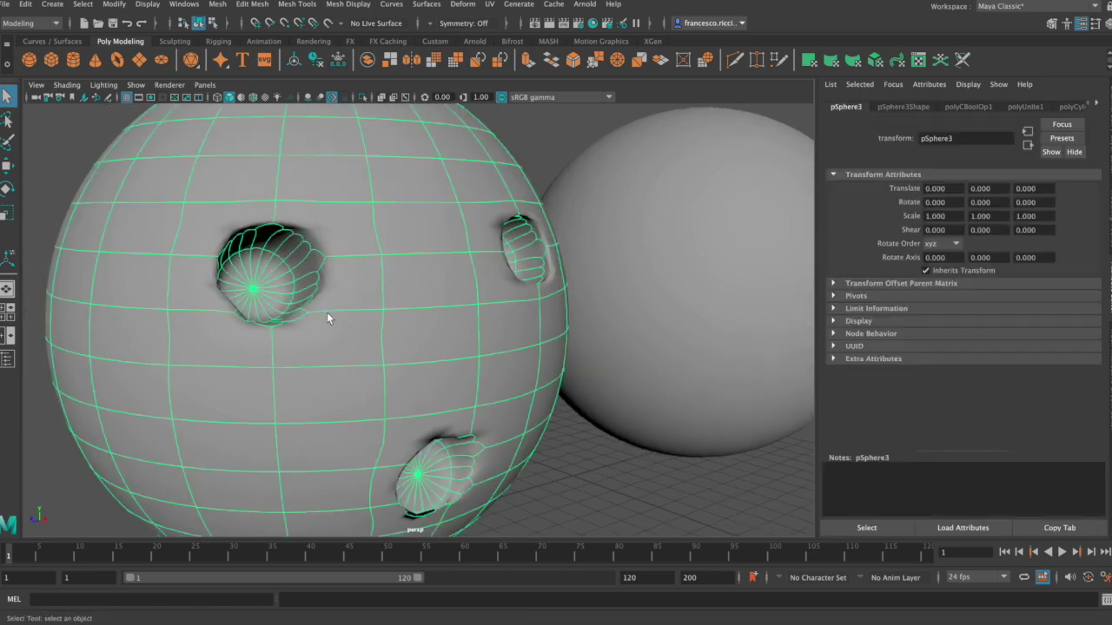
Turn off the holed sphere's smoothing with 1, examine the edges around its holes, then pan to the plain sphere.
{"action": "key", "text": "1"}
{"action": "mouse_move", "coordinate": [327, 316]}
{"action": "left_mouse_down", "text": "alt"}
{"action": "mouse_move", "coordinate": [365, 266]}
{"action": "mouse_move", "coordinate": [301, 216]}
{"action": "mouse_move", "coordinate": [353, 246]}
{"action": "mouse_move", "coordinate": [345, 263]}
{"action": "left_mouse_up", "text": "alt"}
{"action": "scroll", "coordinate": [365, 265], "scroll_direction": "up", "scroll_amount": 5}
{"action": "right_click_drag", "start_coordinate": [345, 264], "coordinate": [352, 236]}
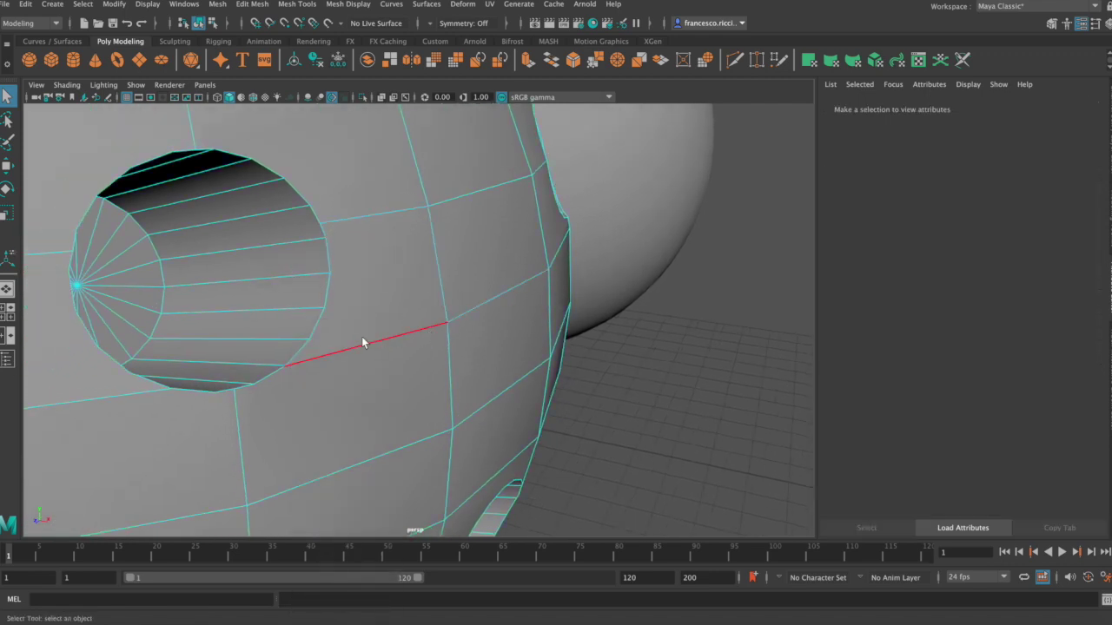
{"action": "left_click_drag", "start_coordinate": [437, 229], "coordinate": [414, 228], "text": "alt"}
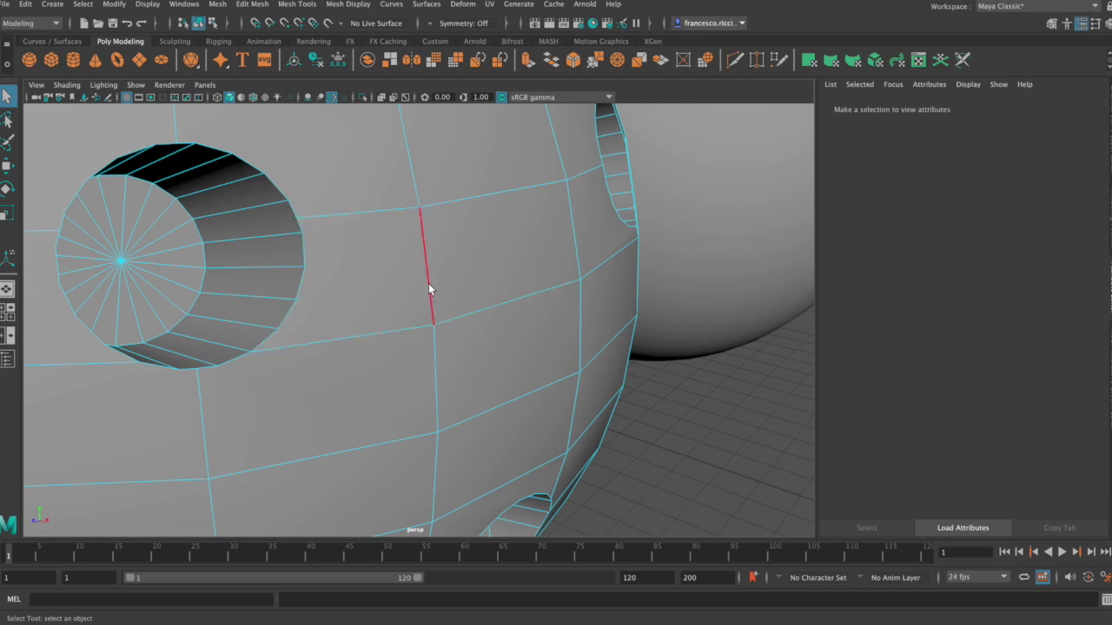
{"action": "mouse_move", "coordinate": [432, 209]}
{"action": "left_mouse_down", "text": "alt"}
{"action": "mouse_move", "coordinate": [481, 238]}
{"action": "mouse_move", "coordinate": [438, 245]}
{"action": "mouse_move", "coordinate": [486, 244]}
{"action": "left_mouse_up", "text": "alt"}
{"action": "left_click_drag", "start_coordinate": [451, 293], "coordinate": [451, 299], "text": "alt"}
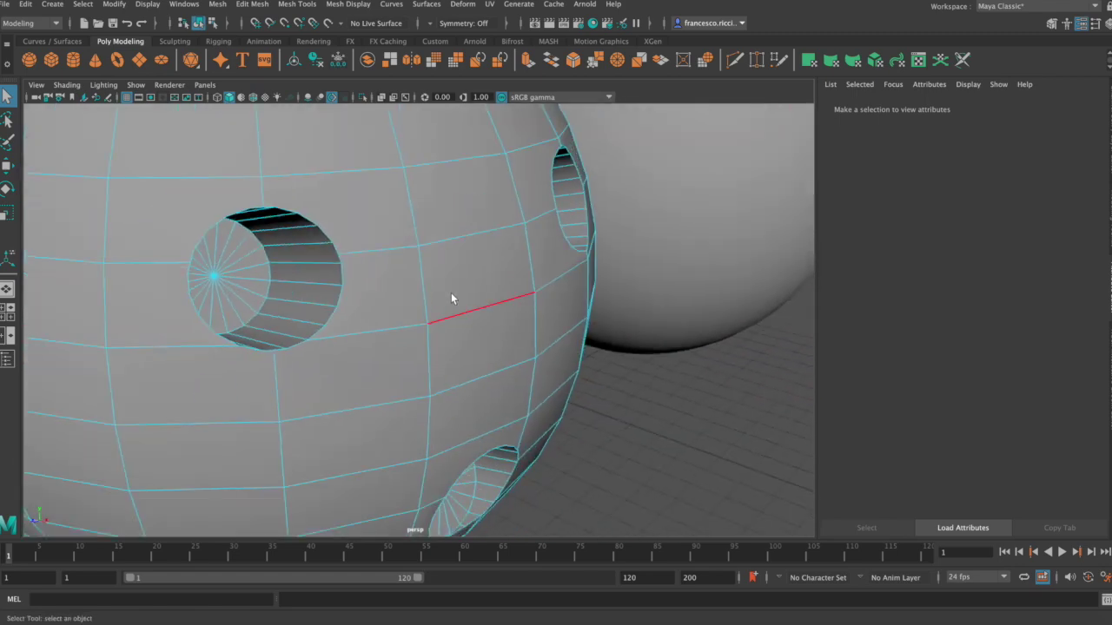
{"action": "scroll", "coordinate": [451, 299], "scroll_direction": "down", "scroll_amount": 5}
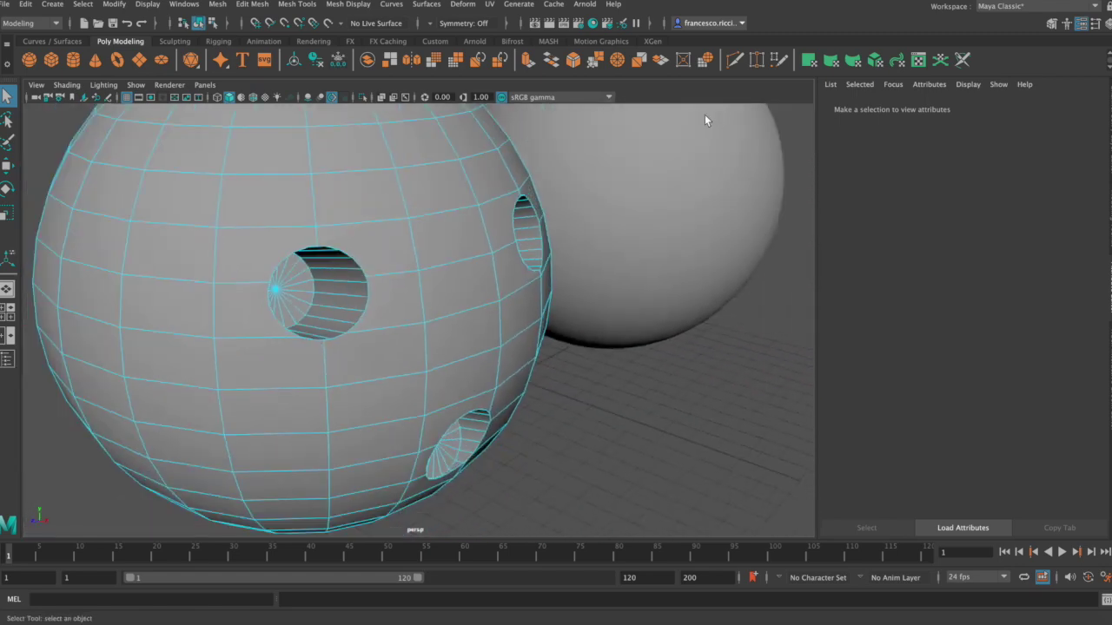
{"action": "left_click_drag", "start_coordinate": [510, 272], "coordinate": [455, 251], "text": "alt"}
{"action": "scroll", "coordinate": [464, 290], "scroll_direction": "down", "scroll_amount": 3}
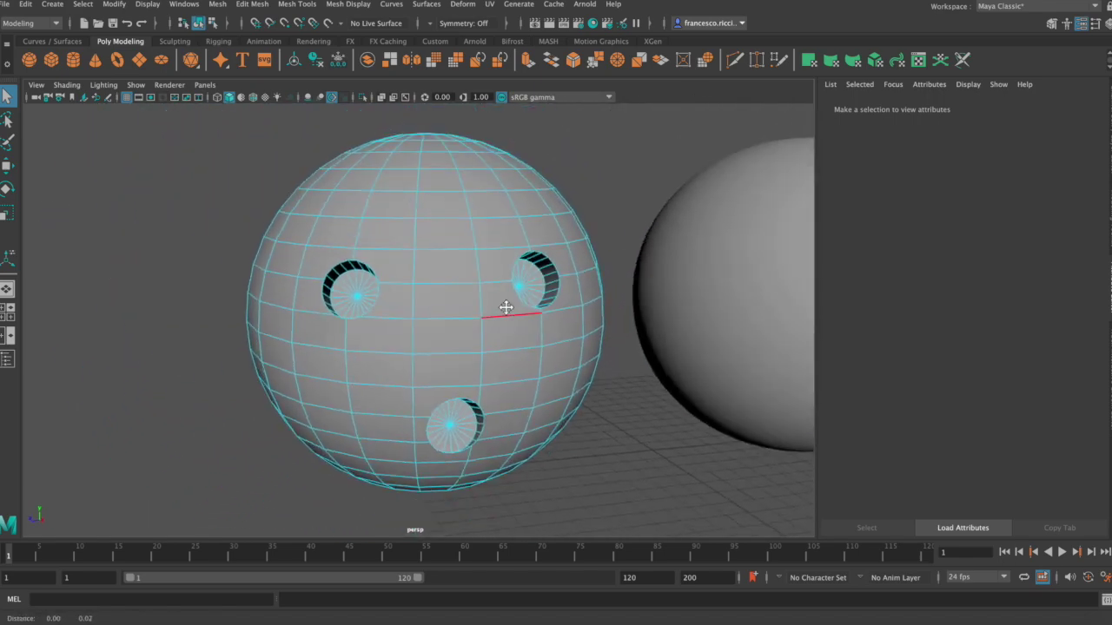
{"action": "middle_click_drag", "start_coordinate": [507, 312], "coordinate": [390, 330], "text": "alt"}
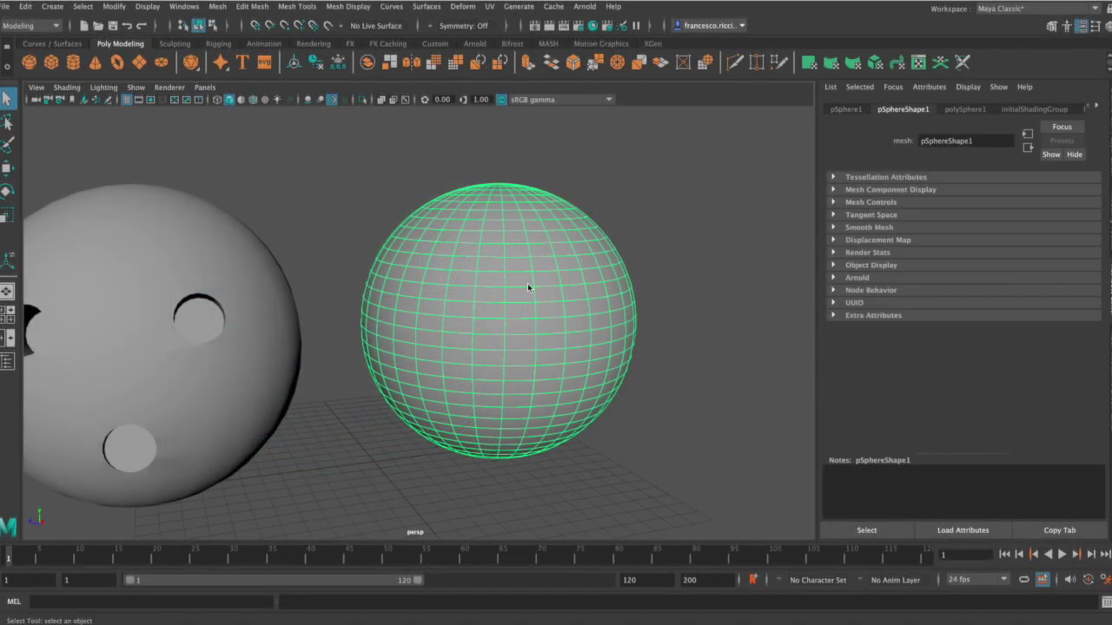
Show the plain sphere's polySphere1 settings: radius 1.000, 32 axis and 32 height subdivisions.
{"action": "middle_click_drag", "start_coordinate": [516, 321], "coordinate": [496, 321], "text": "alt"}
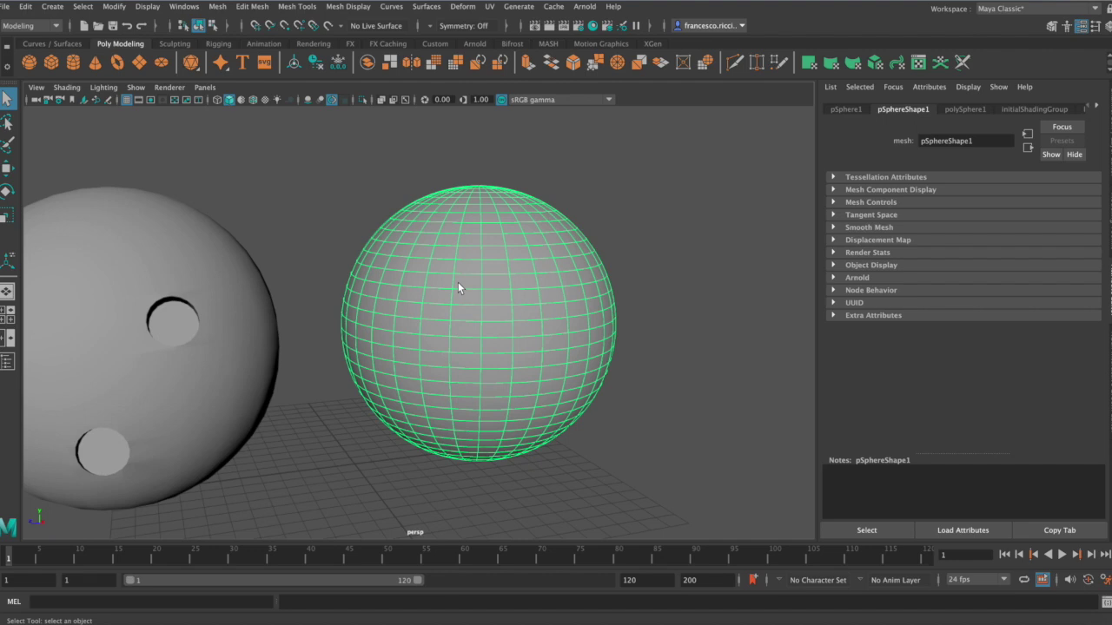
{"action": "left_click", "coordinate": [968, 111]}
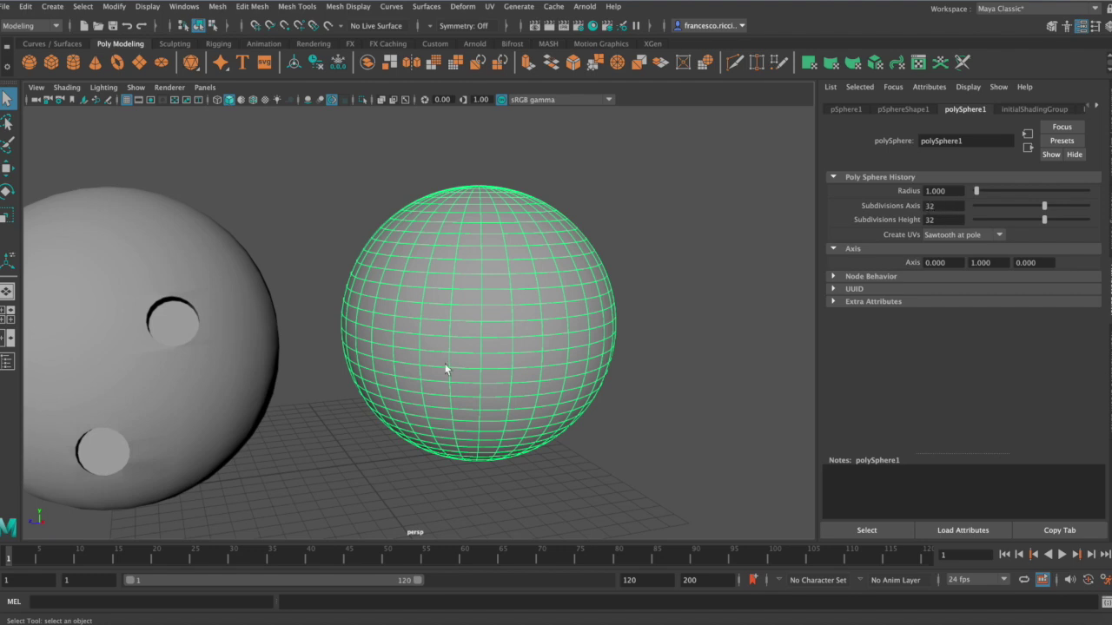
{"action": "left_click_drag", "start_coordinate": [506, 319], "coordinate": [489, 317], "text": "alt"}
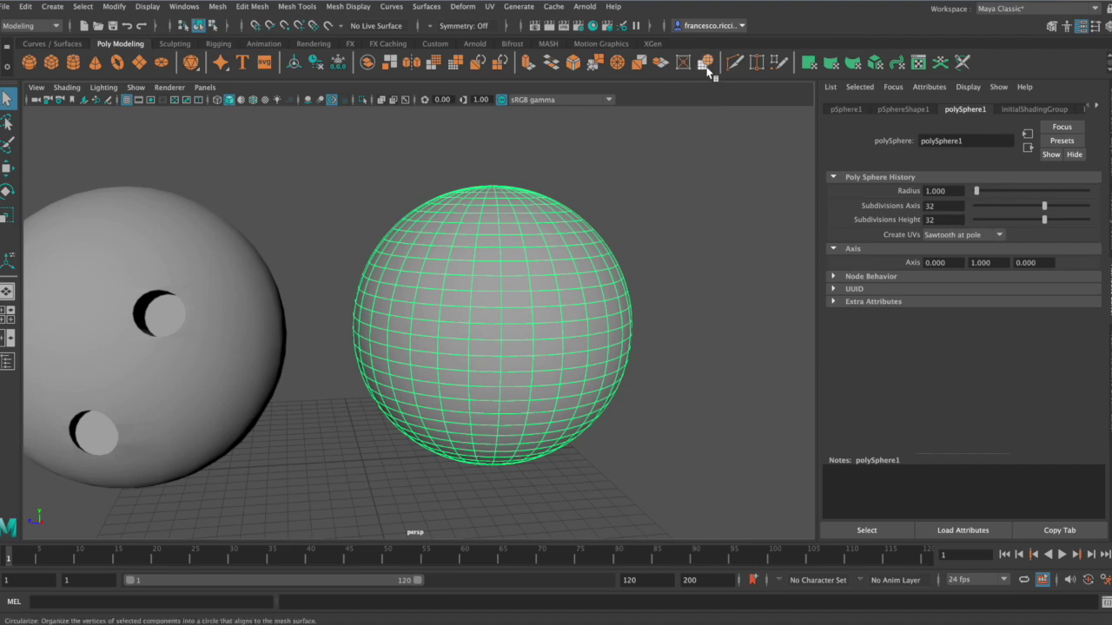
{"action": "right_click", "coordinate": [442, 288]}
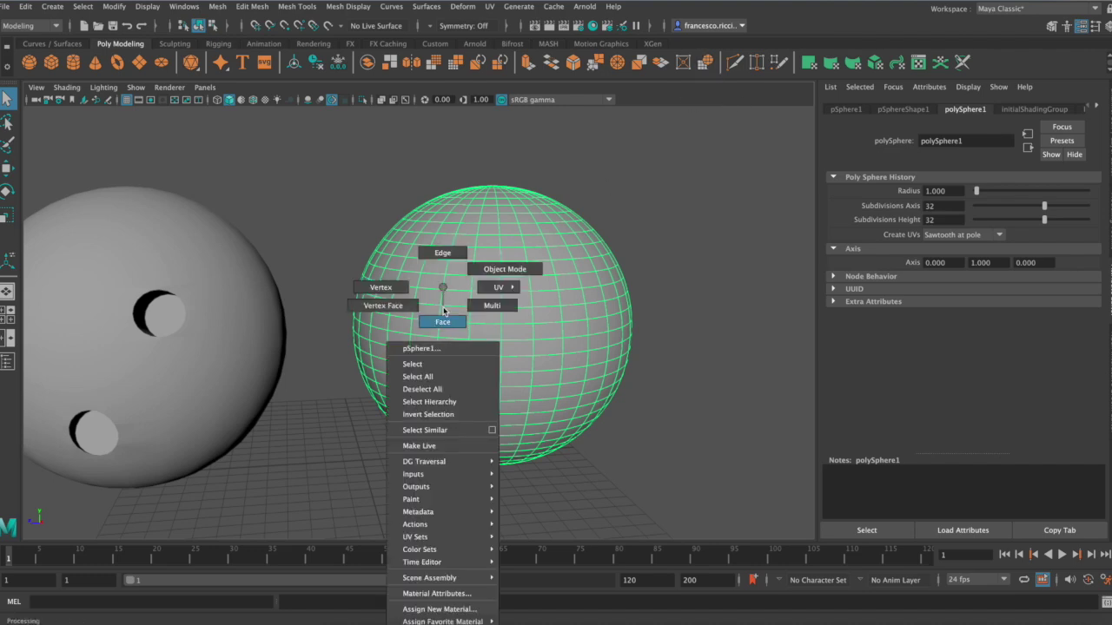
Select three 4x2 face blocks on the right sphere, two upper and one lower.
{"action": "scroll", "coordinate": [444, 286], "scroll_direction": "up", "scroll_amount": 3}
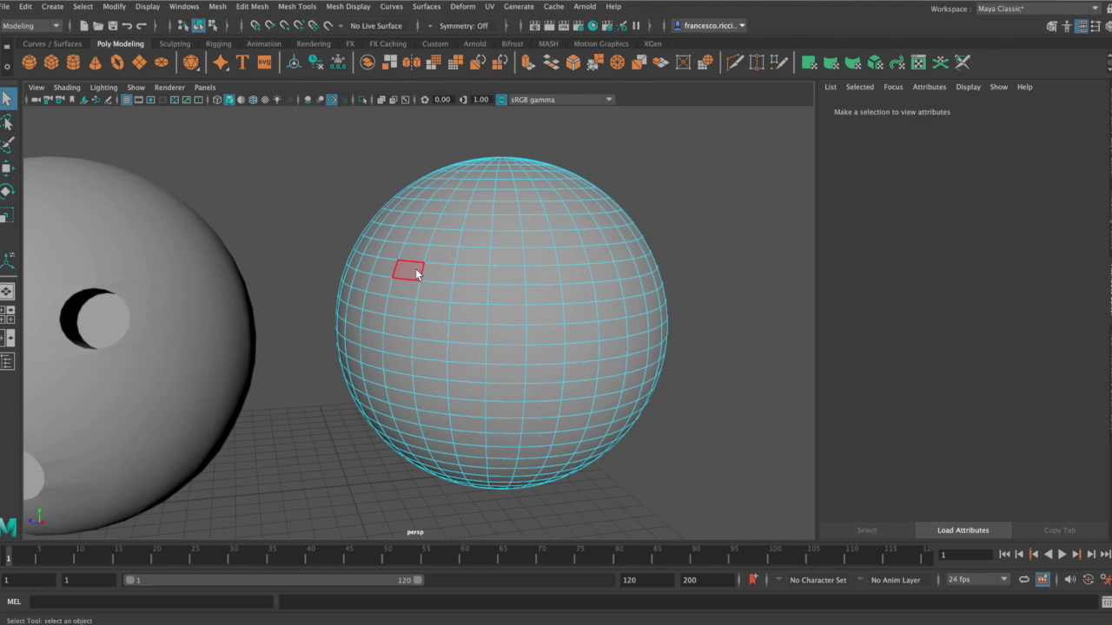
{"action": "mouse_move", "coordinate": [412, 269]}
{"action": "left_mouse_down"}
{"action": "mouse_move", "coordinate": [405, 292]}
{"action": "mouse_move", "coordinate": [429, 335]}
{"action": "left_mouse_up"}
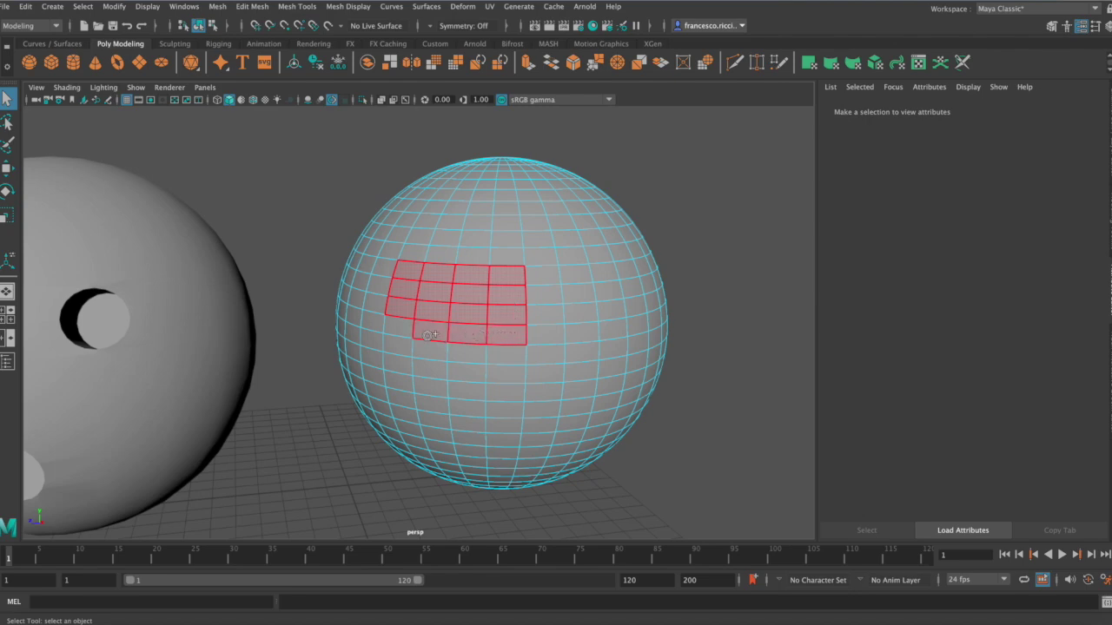
{"action": "left_click_drag", "start_coordinate": [429, 336], "coordinate": [429, 336]}
{"action": "left_click_drag", "start_coordinate": [608, 307], "coordinate": [526, 303], "text": "alt"}
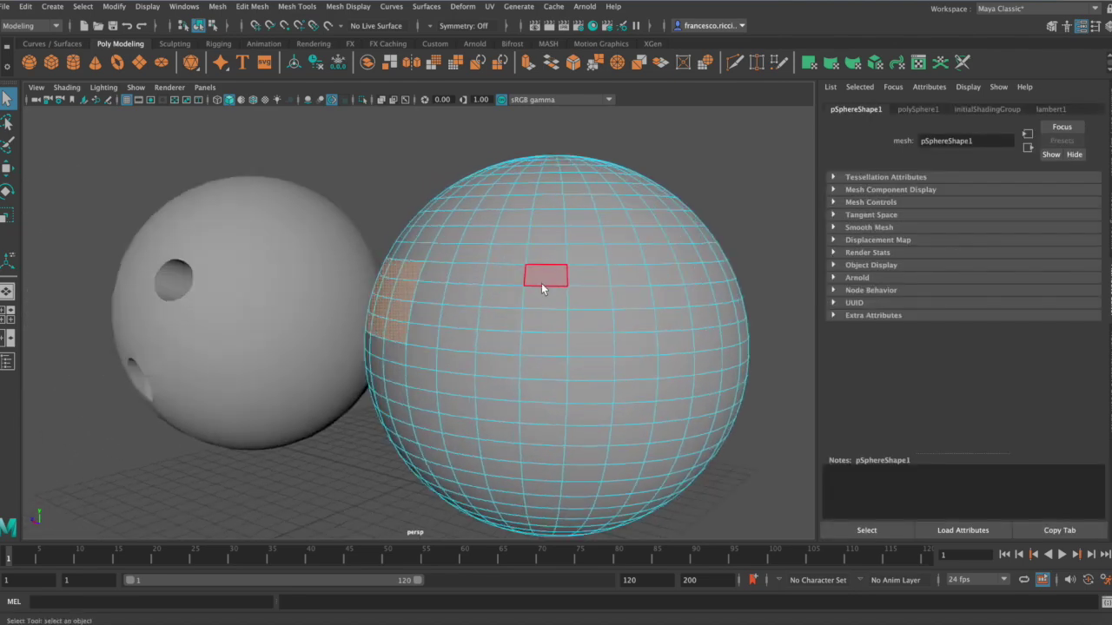
{"action": "mouse_move", "coordinate": [546, 276]}
{"action": "left_mouse_down"}
{"action": "mouse_move", "coordinate": [560, 297]}
{"action": "mouse_move", "coordinate": [552, 337]}
{"action": "mouse_move", "coordinate": [504, 368]}
{"action": "mouse_move", "coordinate": [510, 408]}
{"action": "left_mouse_up"}
{"action": "left_click_drag", "start_coordinate": [513, 404], "coordinate": [488, 350], "text": "alt"}
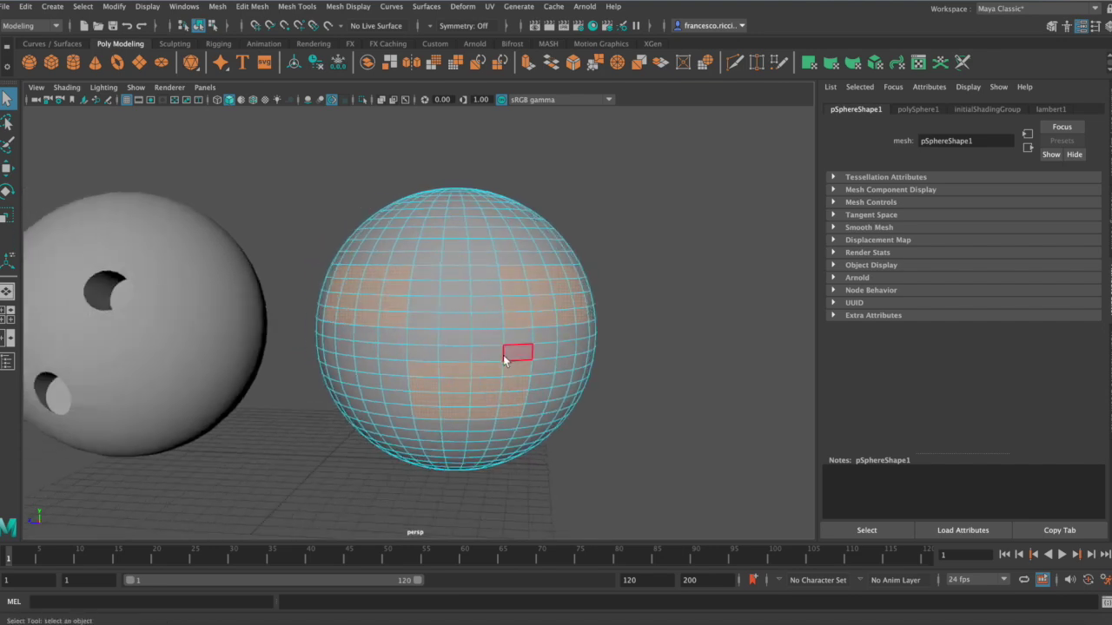
{"action": "mouse_move", "coordinate": [437, 338]}
{"action": "left_mouse_down", "text": "alt"}
{"action": "mouse_move", "coordinate": [458, 338]}
{"action": "mouse_move", "coordinate": [437, 340]}
{"action": "left_mouse_up", "text": "alt"}
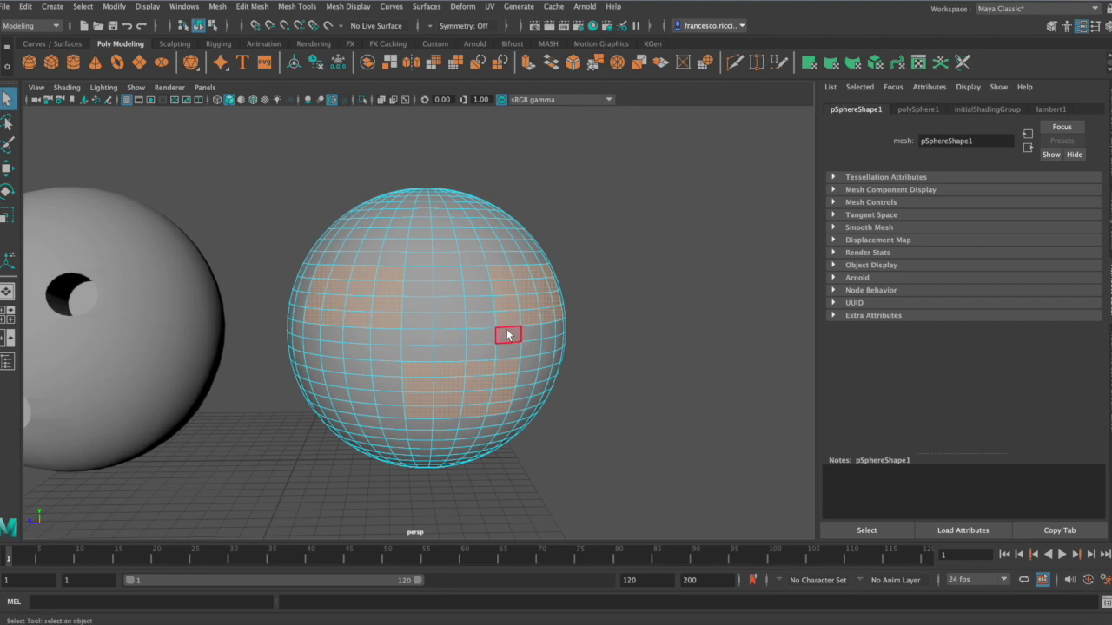
{"action": "mouse_move", "coordinate": [516, 332]}
{"action": "left_mouse_down", "text": "alt"}
{"action": "mouse_move", "coordinate": [446, 330]}
{"action": "mouse_move", "coordinate": [481, 325]}
{"action": "mouse_move", "coordinate": [511, 346]}
{"action": "left_mouse_up", "text": "alt"}
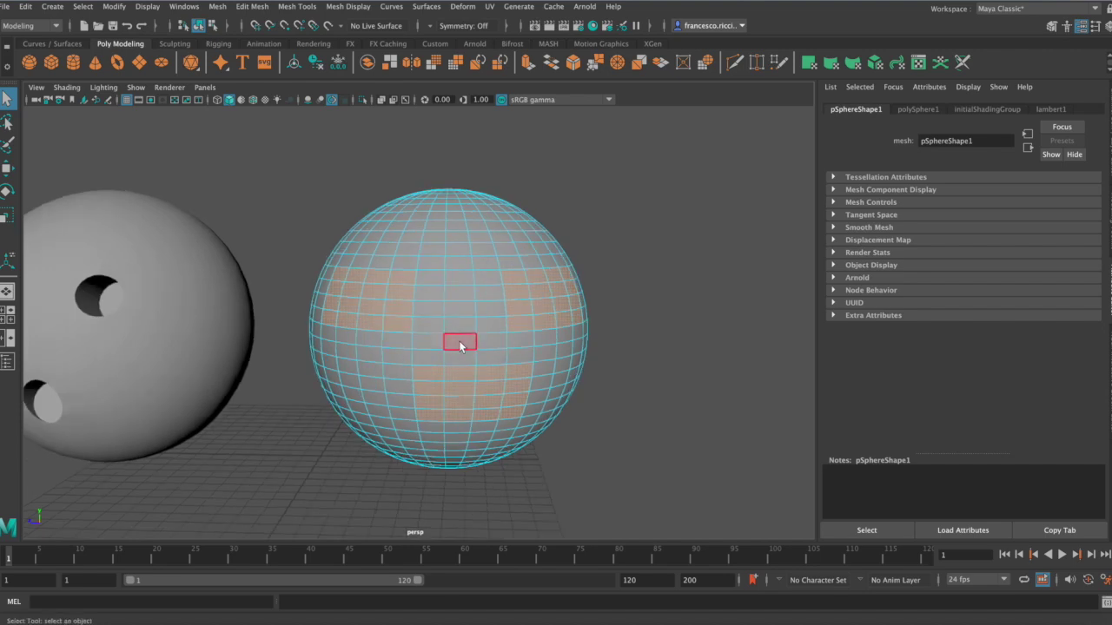
{"action": "scroll", "coordinate": [459, 340], "scroll_direction": "up", "scroll_amount": 2}
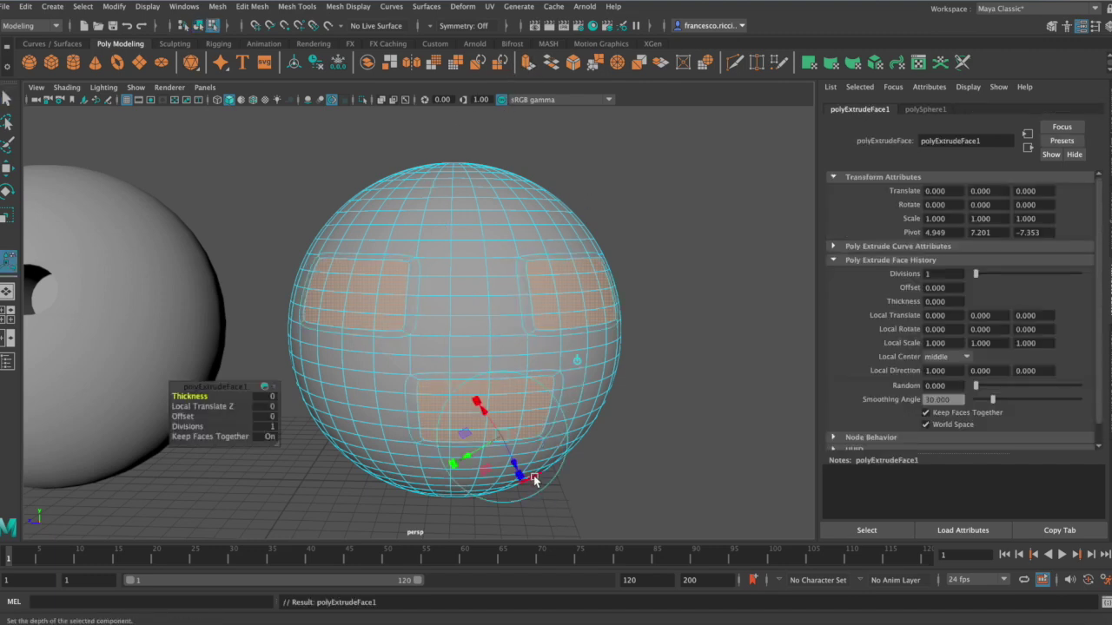
Scale the three extruded face patches down to a Local Scale of about 0.092.
{"action": "key", "text": "1"}
{"action": "left_click_drag", "start_coordinate": [535, 477], "coordinate": [545, 479], "text": "alt"}
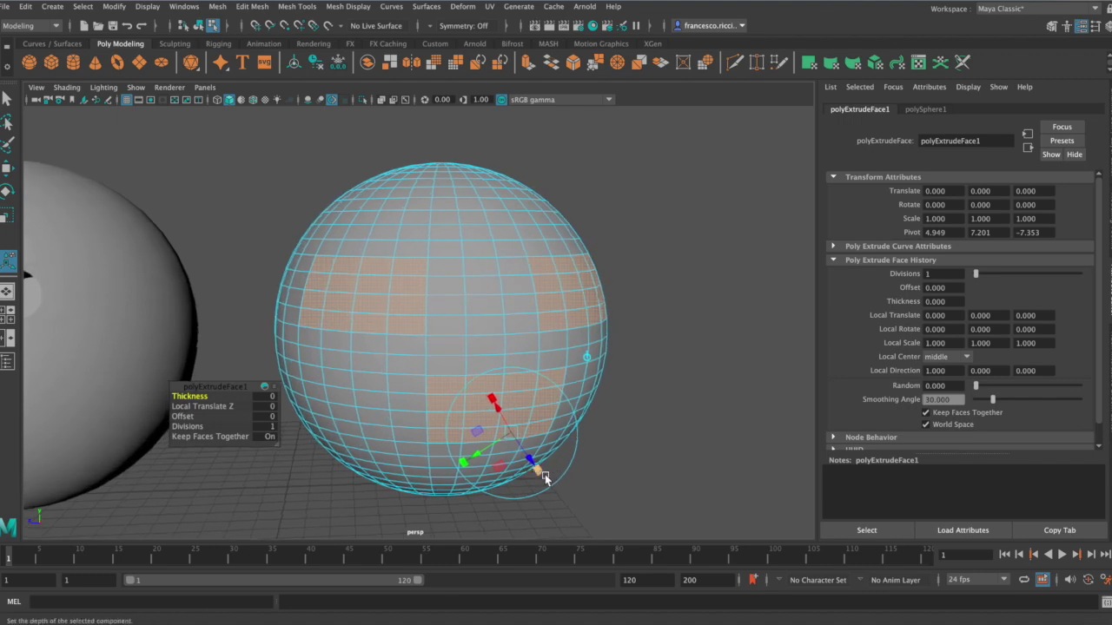
{"action": "left_click", "coordinate": [544, 475]}
{"action": "left_click_drag", "start_coordinate": [514, 435], "coordinate": [486, 437]}
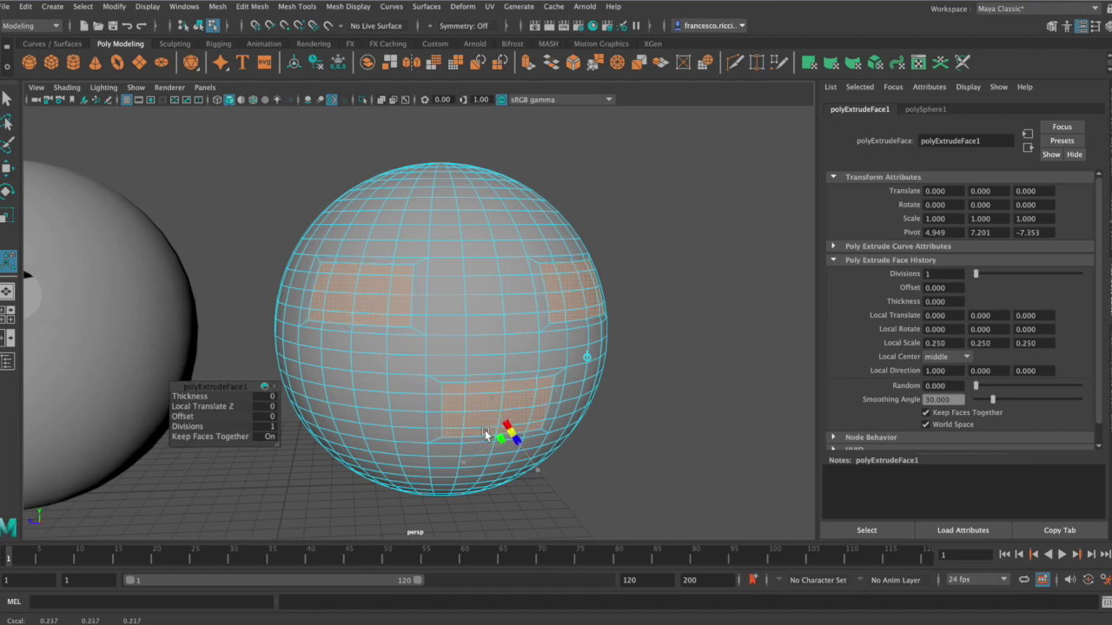
{"action": "left_click_drag", "start_coordinate": [445, 350], "coordinate": [424, 344], "text": "alt"}
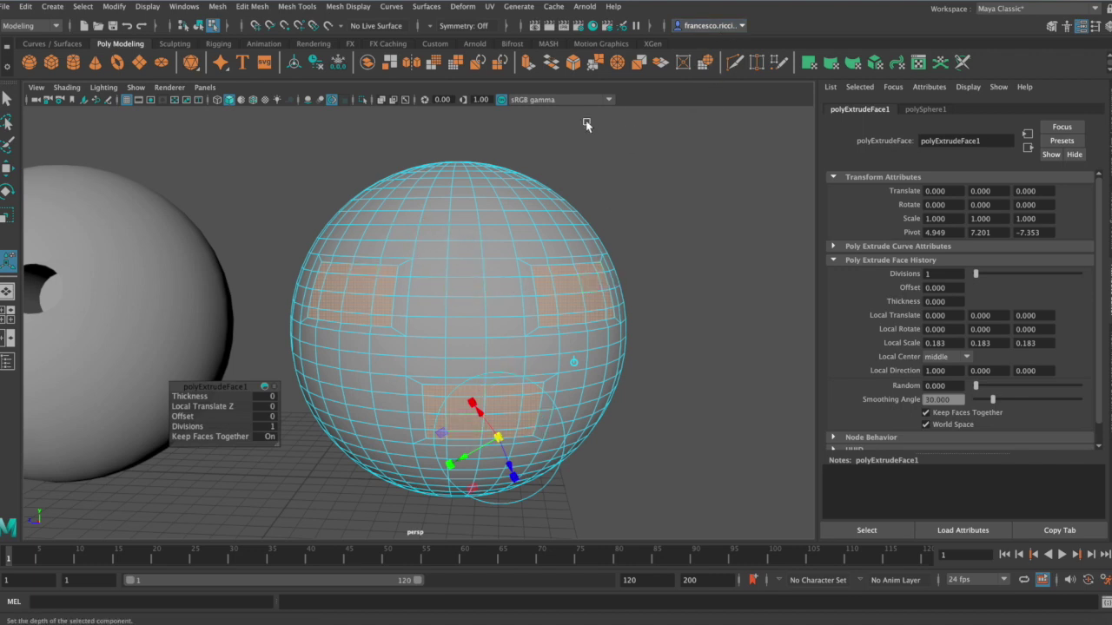
{"action": "left_click_drag", "start_coordinate": [500, 440], "coordinate": [499, 441]}
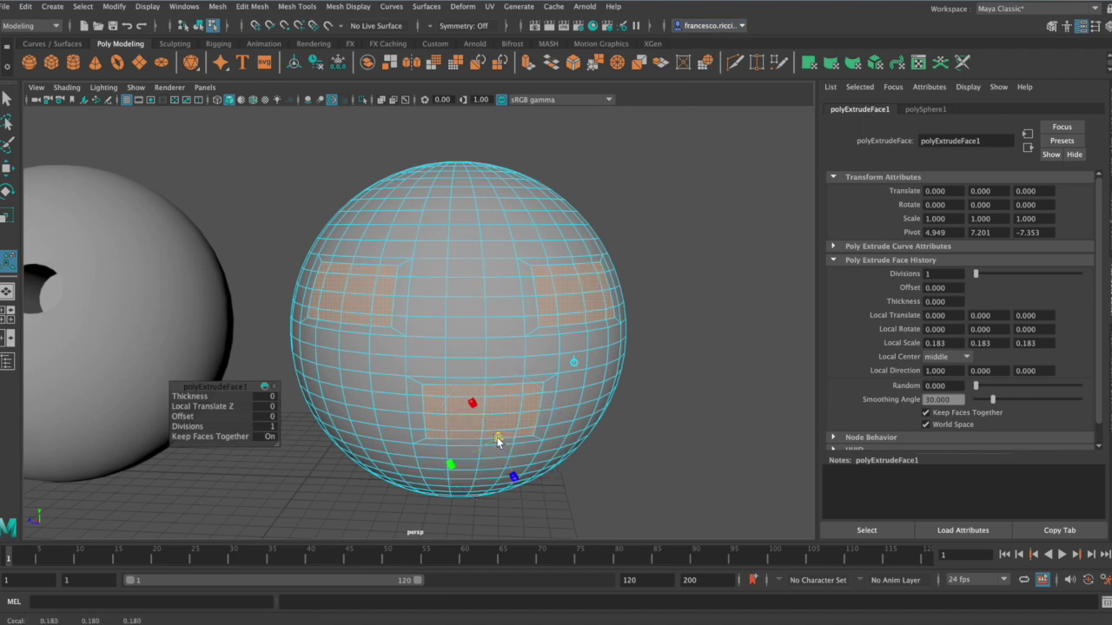
{"action": "left_click_drag", "start_coordinate": [498, 441], "coordinate": [495, 440]}
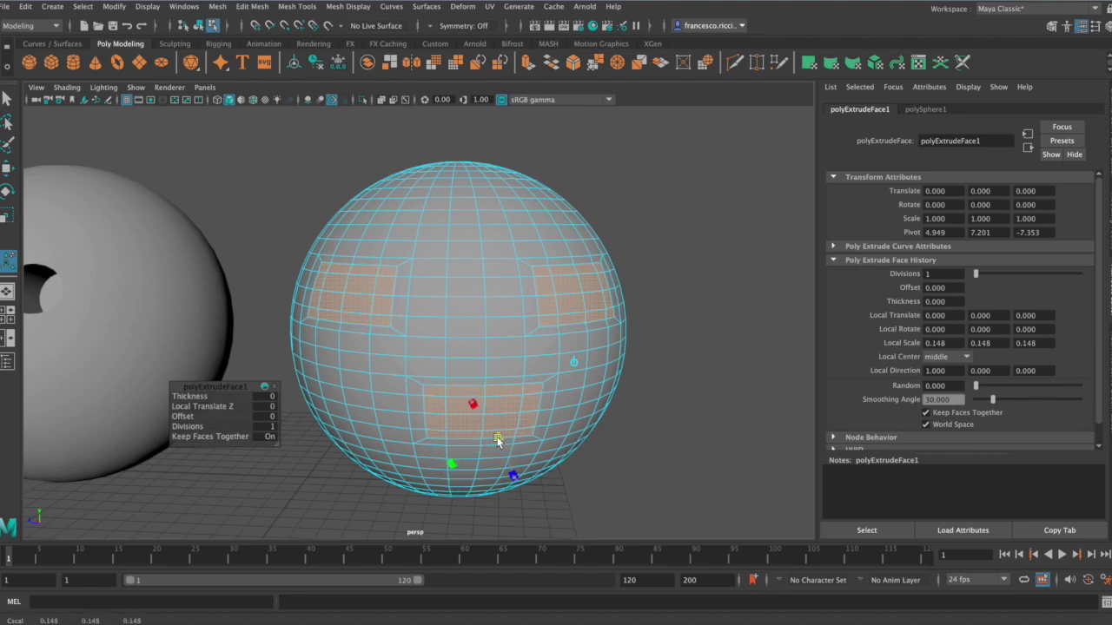
{"action": "left_click", "coordinate": [705, 66]}
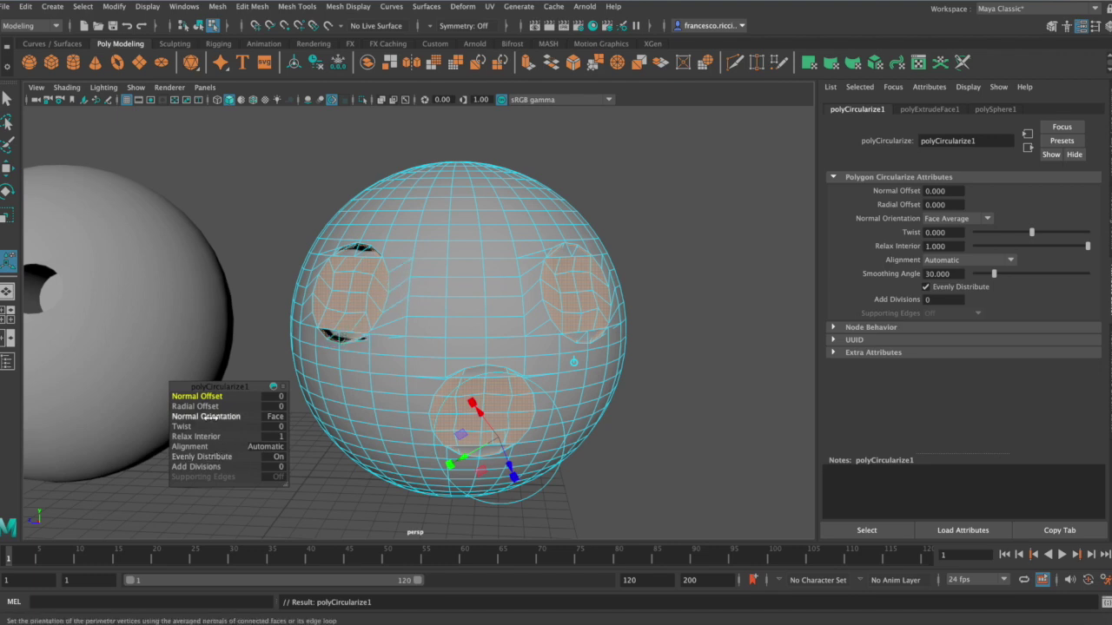
Circularize the small patches with Radial Offset -0.7 and Normal Offset 0.1.
{"action": "left_click_drag", "start_coordinate": [208, 406], "coordinate": [205, 405]}
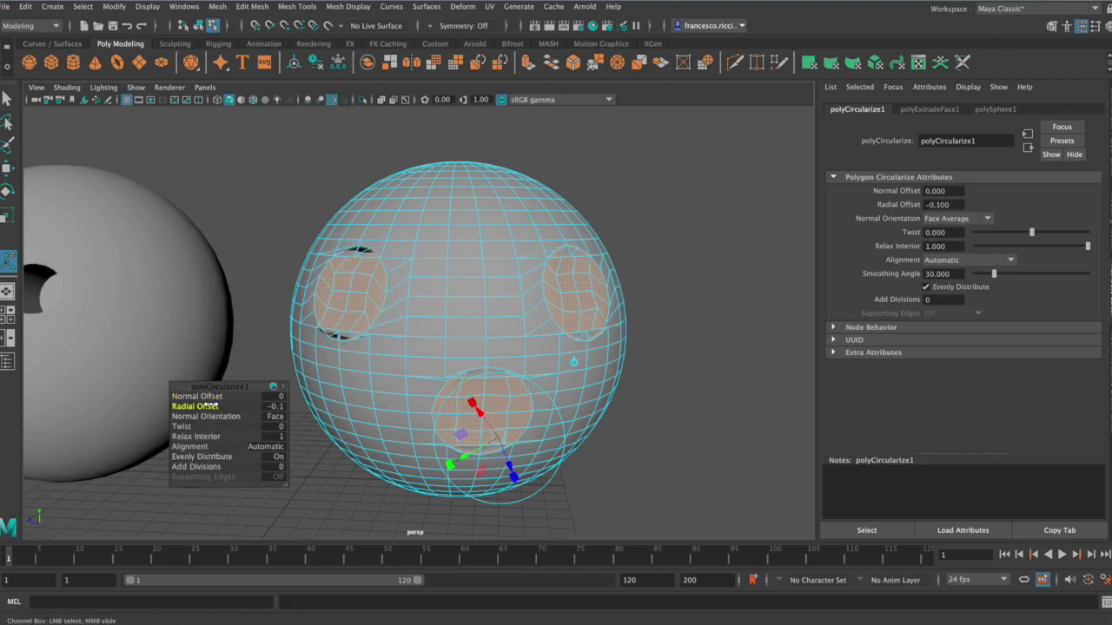
{"action": "left_click_drag", "start_coordinate": [204, 405], "coordinate": [205, 405]}
{"action": "mouse_move", "coordinate": [486, 392]}
{"action": "left_mouse_down", "text": "alt"}
{"action": "mouse_move", "coordinate": [515, 386]}
{"action": "mouse_move", "coordinate": [380, 296]}
{"action": "mouse_move", "coordinate": [231, 429]}
{"action": "left_mouse_up", "text": "alt"}
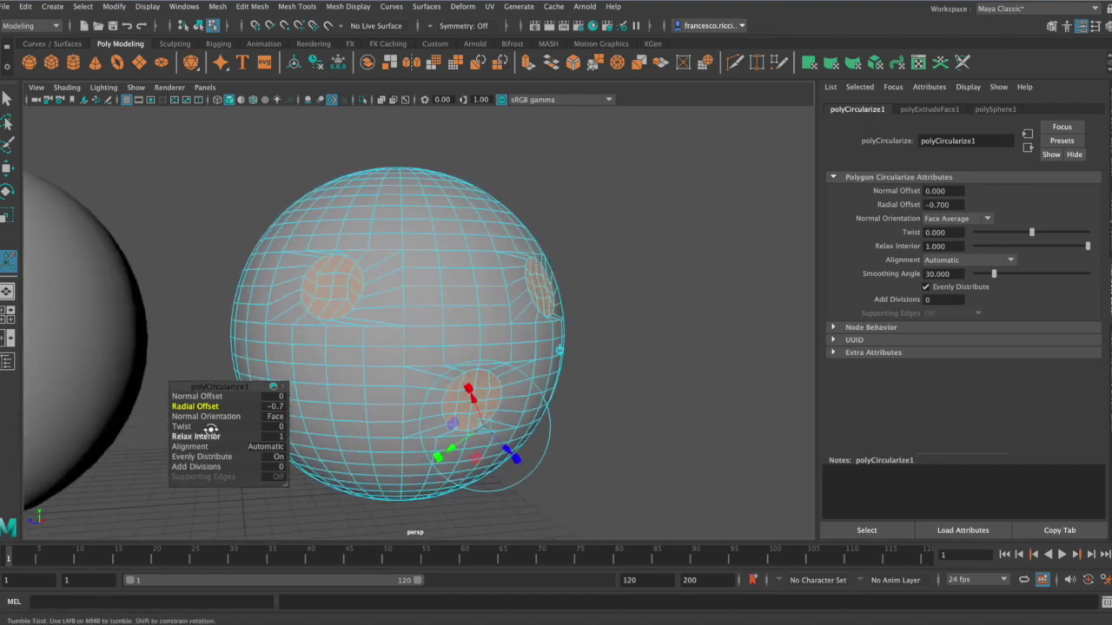
{"action": "left_click", "coordinate": [212, 397]}
{"action": "middle_click_drag", "start_coordinate": [209, 397], "coordinate": [215, 397]}
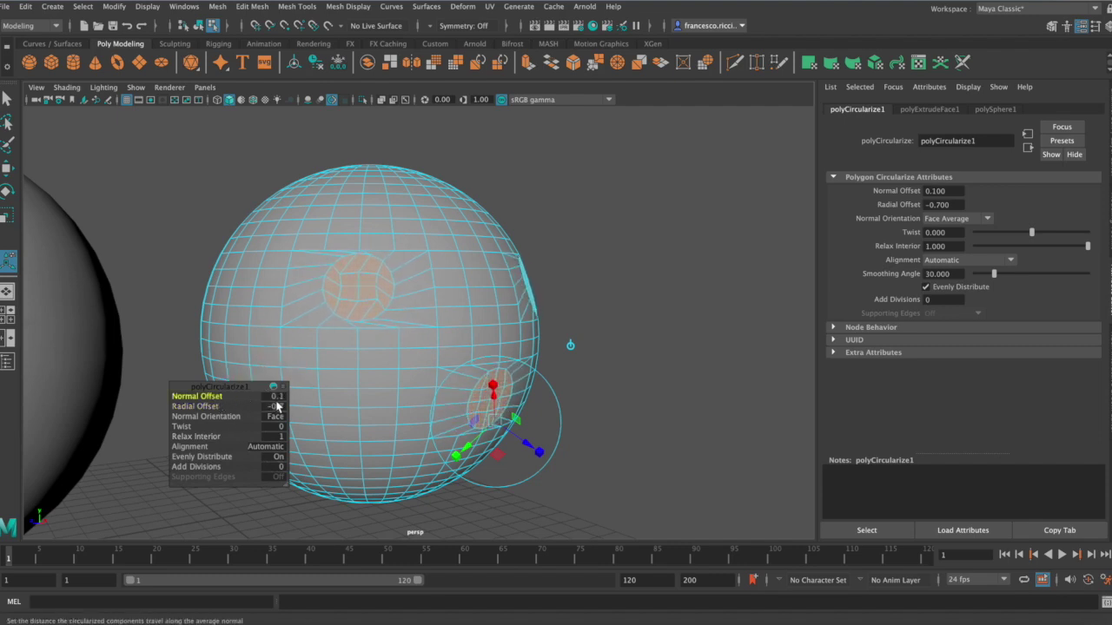
{"action": "left_click_drag", "start_coordinate": [343, 363], "coordinate": [374, 378], "text": "alt"}
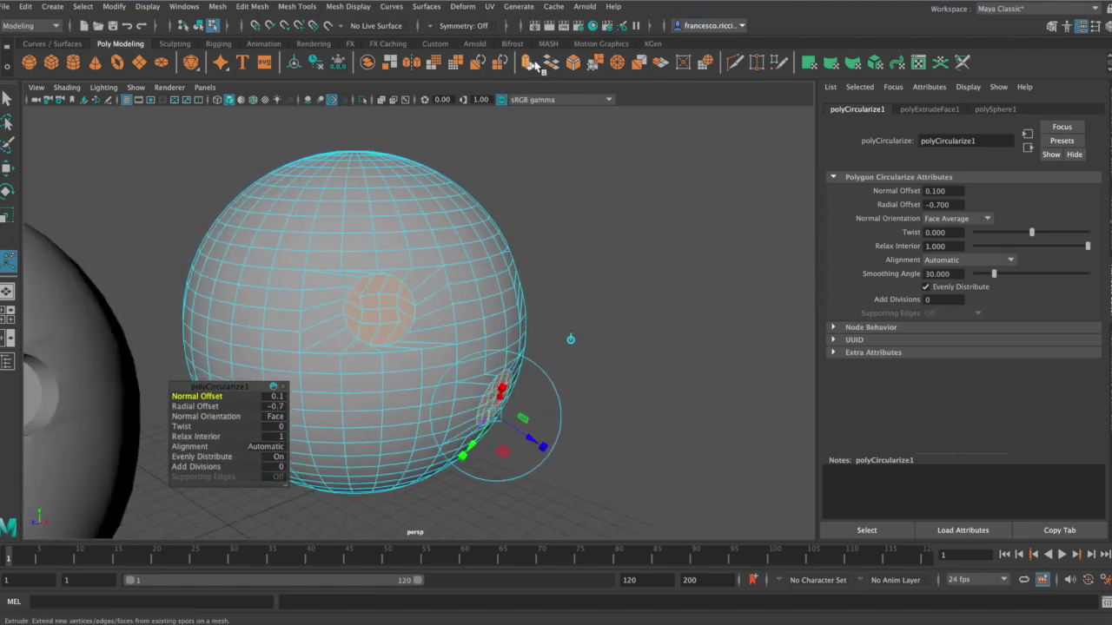
Extrude the circles inward by -1.126 into holes and bevel them at fraction 0.2.
{"action": "left_click", "coordinate": [528, 62]}
{"action": "mouse_move", "coordinate": [528, 441]}
{"action": "left_mouse_down"}
{"action": "mouse_move", "coordinate": [507, 410]}
{"action": "mouse_move", "coordinate": [547, 391]}
{"action": "left_mouse_up"}
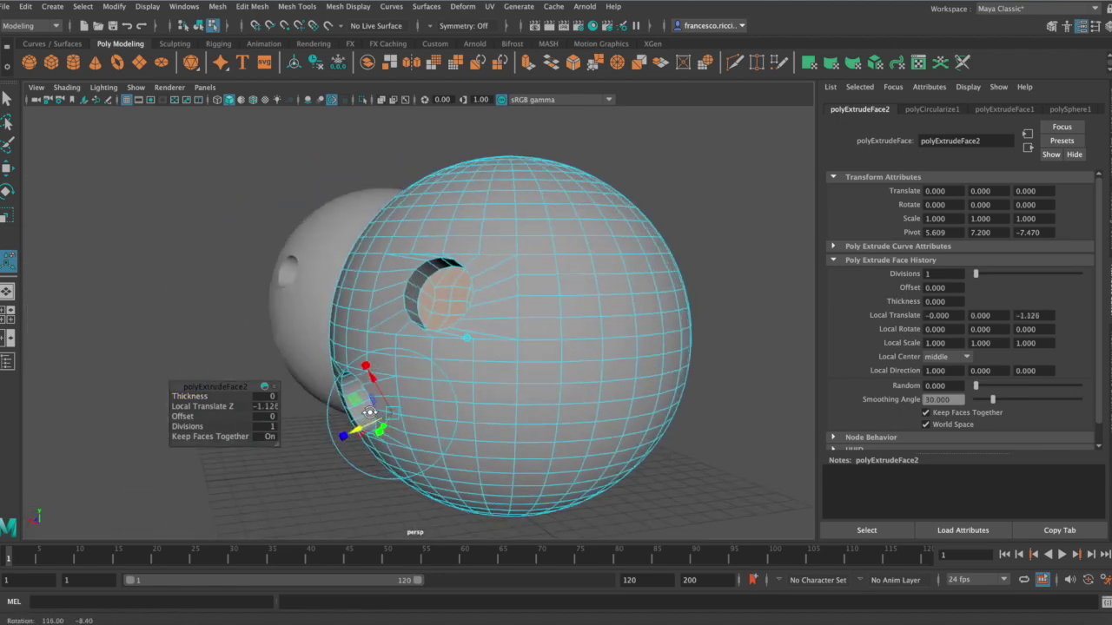
{"action": "left_click", "coordinate": [575, 62]}
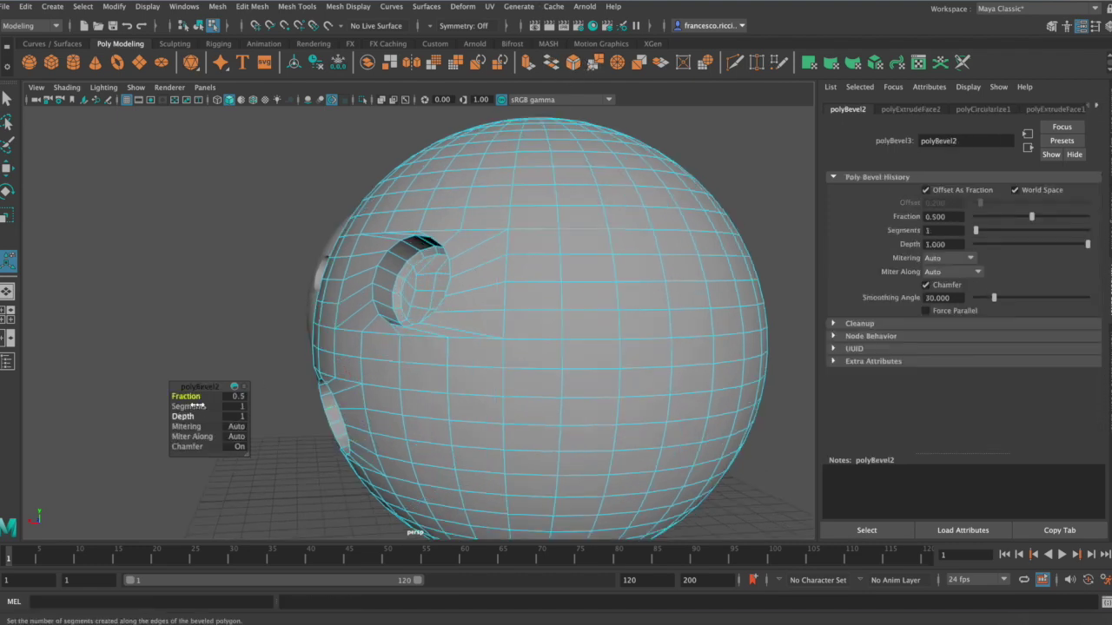
{"action": "middle_click_drag", "start_coordinate": [194, 397], "coordinate": [193, 396]}
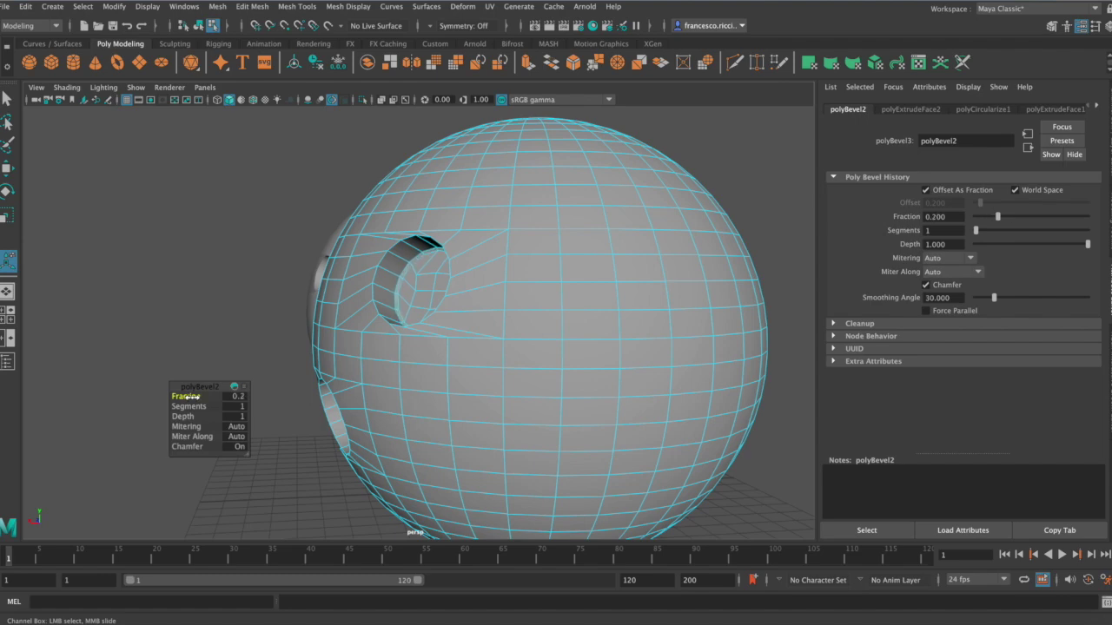
{"action": "mouse_move", "coordinate": [330, 293]}
{"action": "left_mouse_down", "text": "alt"}
{"action": "mouse_move", "coordinate": [472, 315]}
{"action": "mouse_move", "coordinate": [526, 292]}
{"action": "mouse_move", "coordinate": [318, 325]}
{"action": "mouse_move", "coordinate": [423, 330]}
{"action": "left_mouse_up", "text": "alt"}
{"action": "key", "text": "q"}
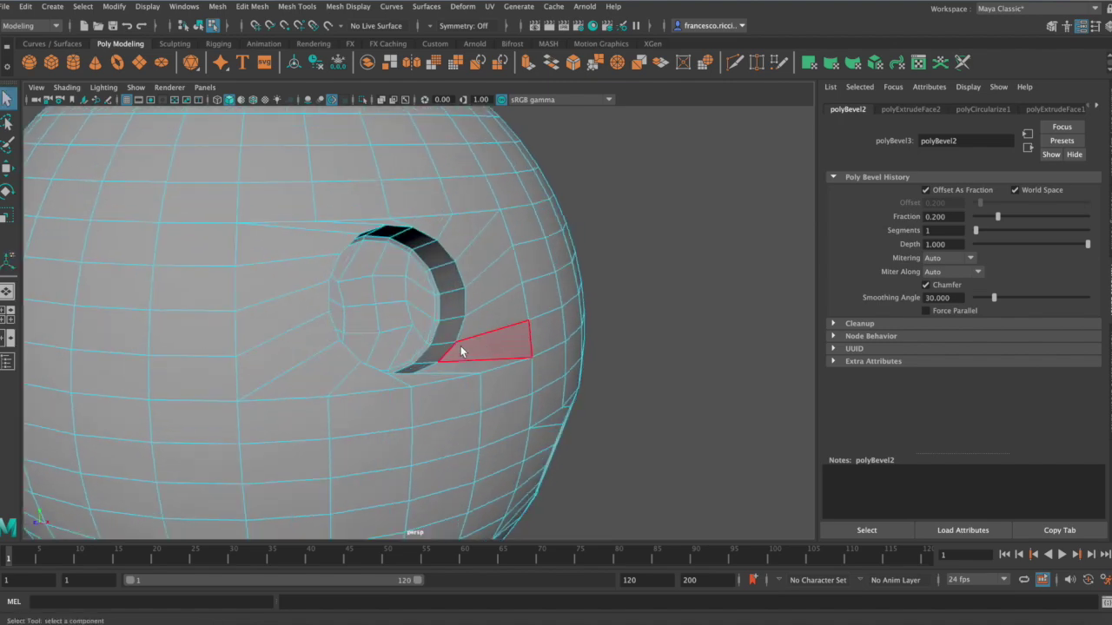
Select the outer rim edges of the recessed holes in Edge mode.
{"action": "right_click_drag", "start_coordinate": [458, 313], "coordinate": [462, 285]}
{"action": "left_click", "coordinate": [453, 350]}
{"action": "mouse_move", "coordinate": [539, 312]}
{"action": "left_mouse_down", "text": "alt"}
{"action": "mouse_move", "coordinate": [353, 312]}
{"action": "mouse_move", "coordinate": [289, 334]}
{"action": "left_mouse_up", "text": "alt"}
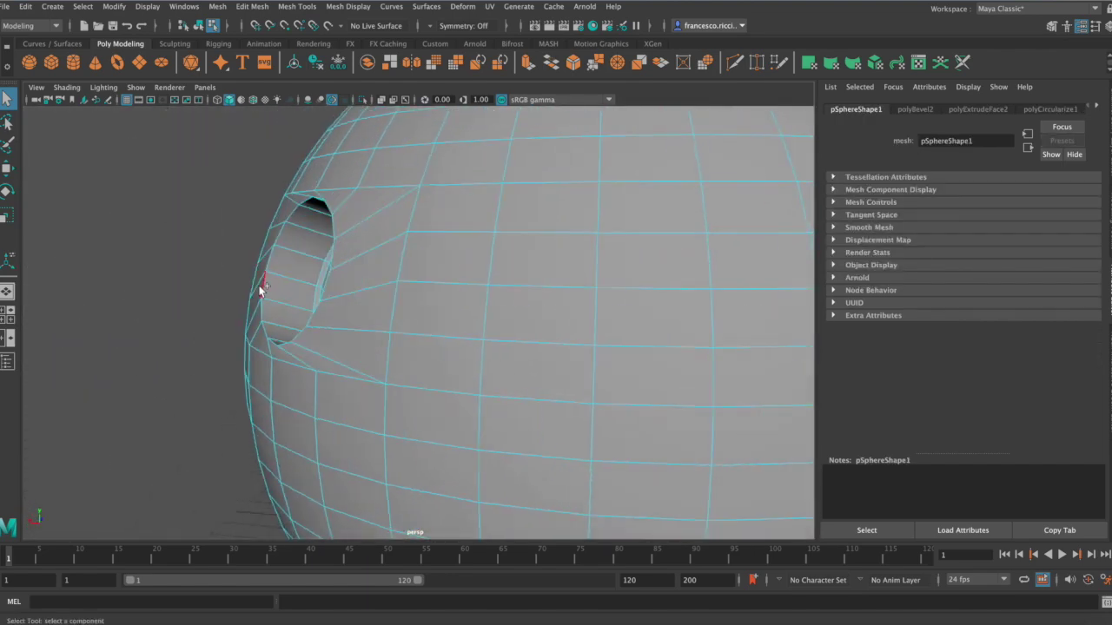
{"action": "left_click_drag", "start_coordinate": [262, 285], "coordinate": [404, 307], "text": "alt"}
{"action": "middle_click_drag", "start_coordinate": [405, 308], "coordinate": [372, 198], "text": "alt"}
{"action": "mouse_move", "coordinate": [372, 199]}
{"action": "left_mouse_down", "text": "alt"}
{"action": "mouse_move", "coordinate": [426, 194]}
{"action": "mouse_move", "coordinate": [489, 237]}
{"action": "mouse_move", "coordinate": [478, 271]}
{"action": "mouse_move", "coordinate": [397, 271]}
{"action": "left_mouse_up", "text": "alt"}
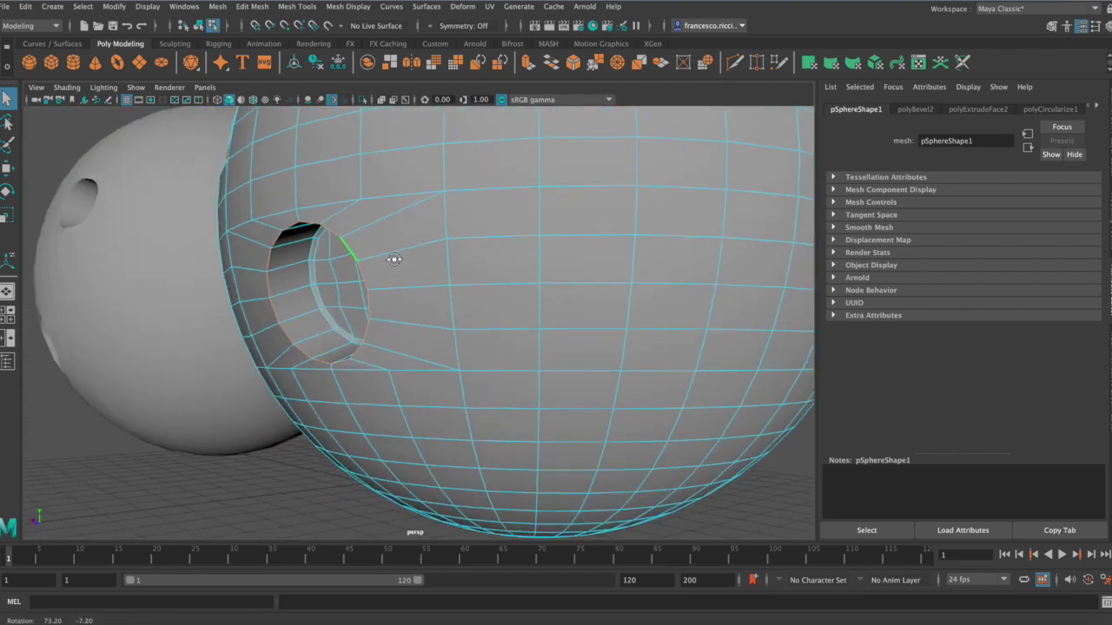
Bevel the selected rim edges with a 0.3 fraction and one segment.
{"action": "left_click", "coordinate": [574, 69]}
{"action": "left_click_drag", "start_coordinate": [186, 397], "coordinate": [170, 397]}
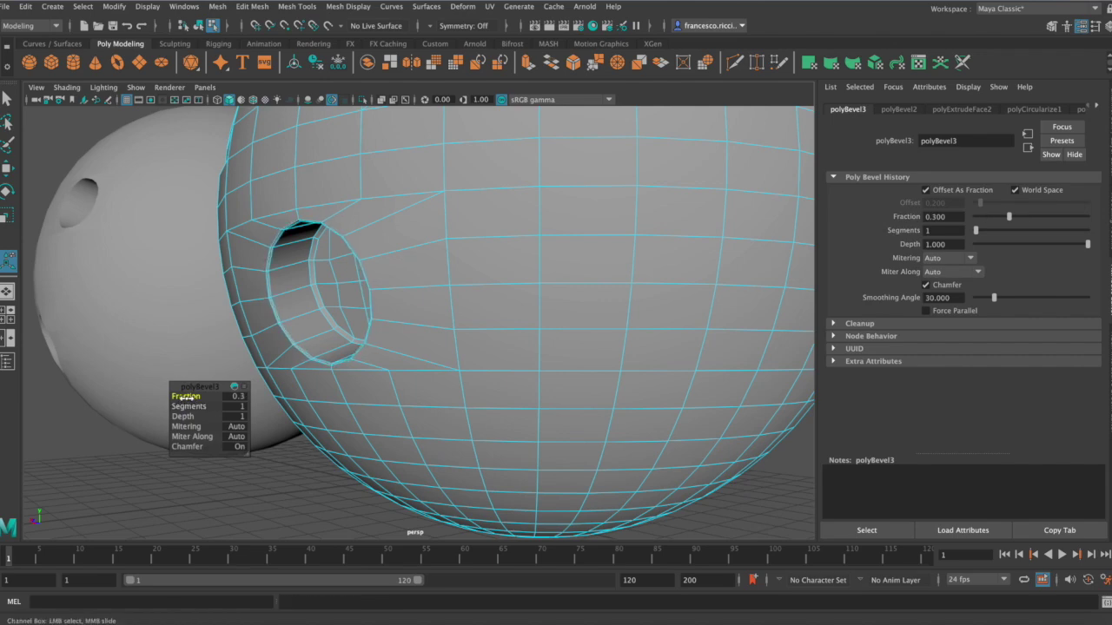
{"action": "left_click_drag", "start_coordinate": [267, 382], "coordinate": [375, 355], "text": "alt"}
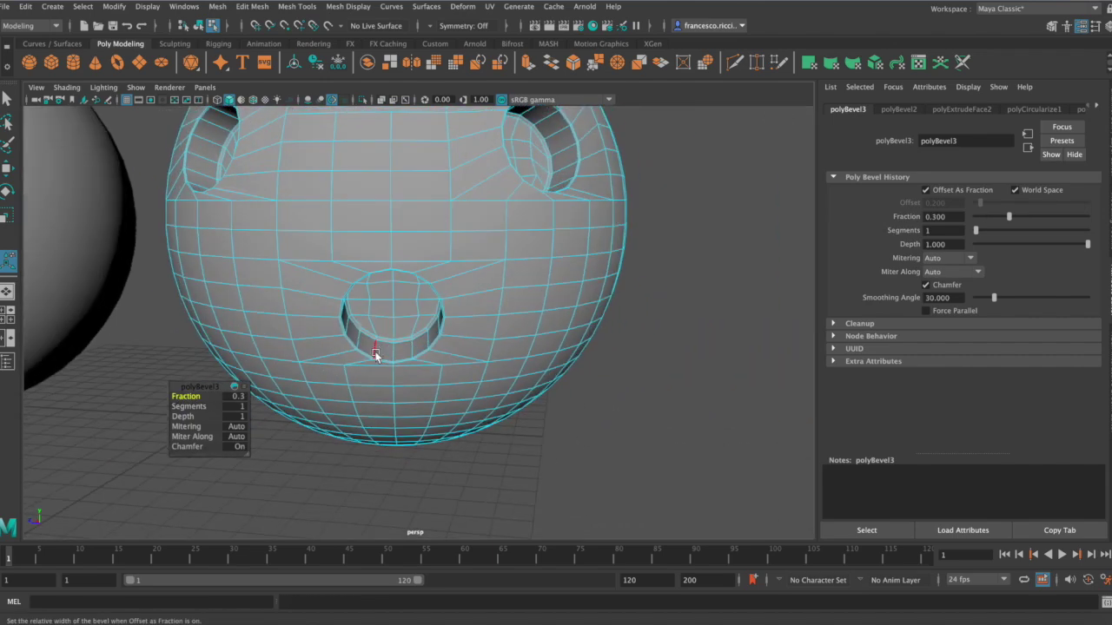
{"action": "scroll", "coordinate": [375, 356], "scroll_direction": "down", "scroll_amount": 5}
{"action": "key", "text": "q"}
{"action": "right_click_drag", "start_coordinate": [339, 263], "coordinate": [425, 447]}
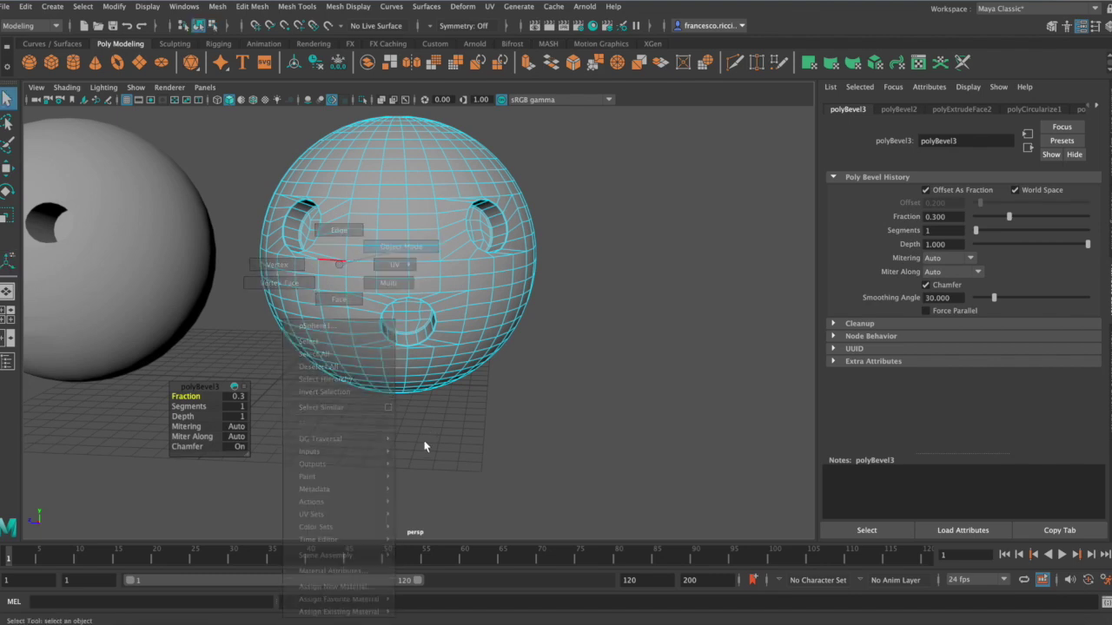
Return to Object Mode, frame both spheres, and select the left then the right sphere.
{"action": "left_click", "coordinate": [425, 447]}
{"action": "mouse_move", "coordinate": [400, 415]}
{"action": "left_mouse_down", "text": "alt"}
{"action": "mouse_move", "coordinate": [432, 347]}
{"action": "mouse_move", "coordinate": [467, 352]}
{"action": "mouse_move", "coordinate": [370, 353]}
{"action": "left_mouse_up", "text": "alt"}
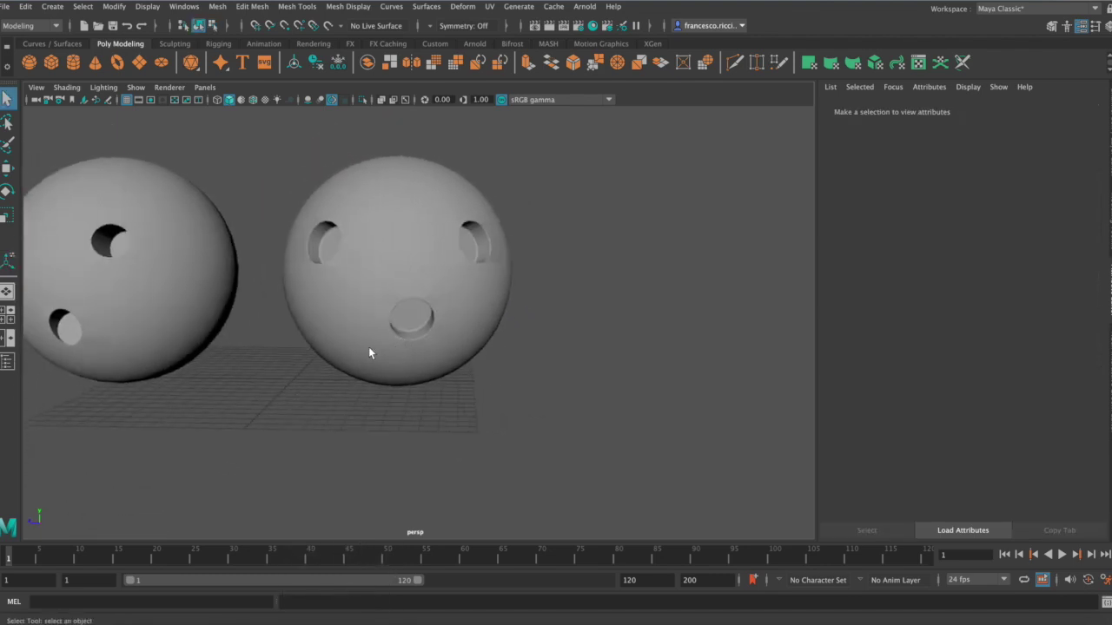
{"action": "middle_click_drag", "start_coordinate": [369, 352], "coordinate": [389, 387], "text": "alt"}
{"action": "middle_click_drag", "start_coordinate": [140, 309], "coordinate": [232, 313], "text": "alt"}
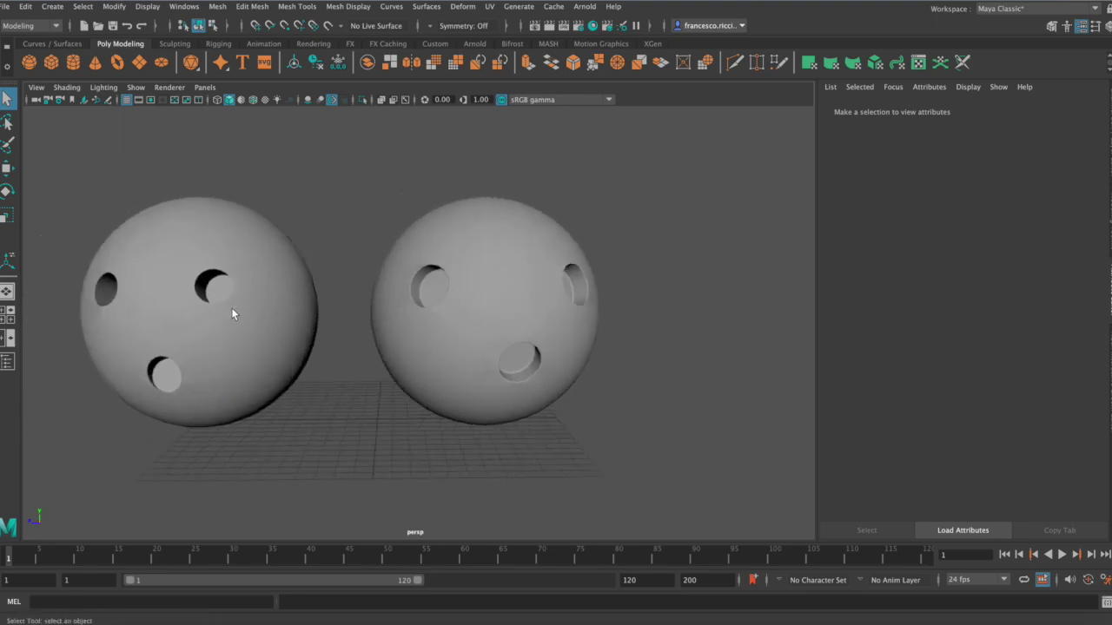
{"action": "left_click", "coordinate": [237, 324]}
{"action": "mouse_move", "coordinate": [236, 324]}
{"action": "left_mouse_down", "text": "alt"}
{"action": "mouse_move", "coordinate": [240, 335]}
{"action": "mouse_move", "coordinate": [225, 337]}
{"action": "left_mouse_up", "text": "alt"}
{"action": "left_click", "coordinate": [336, 409]}
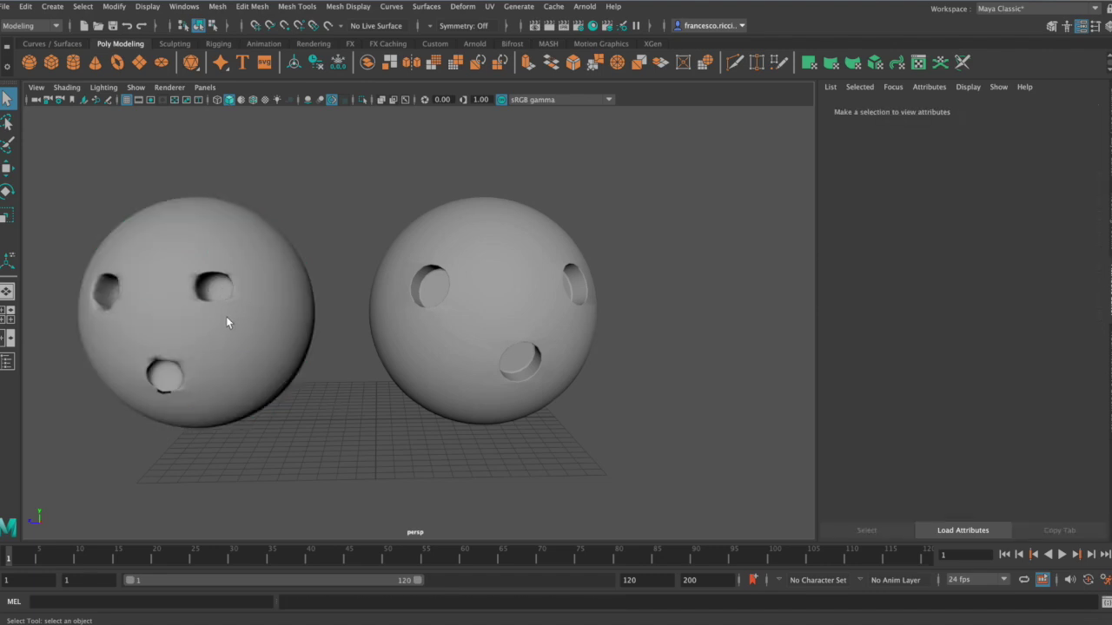
{"action": "left_click", "coordinate": [532, 347]}
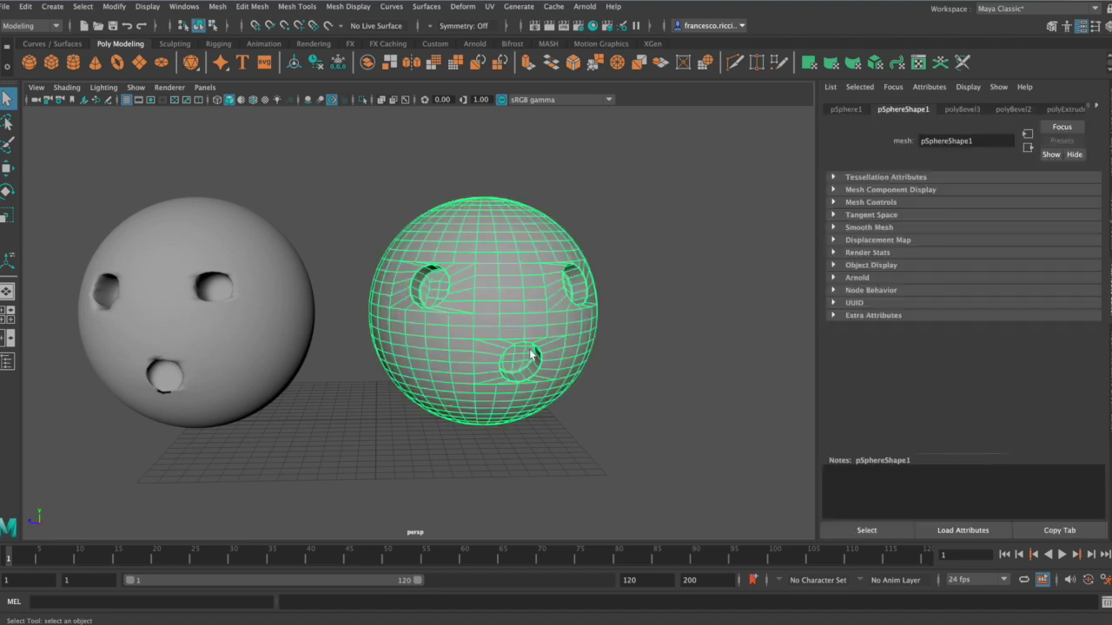
{"action": "key", "text": "3"}
{"action": "left_click", "coordinate": [557, 450]}
{"action": "mouse_move", "coordinate": [566, 424]}
{"action": "left_mouse_down", "text": "alt"}
{"action": "mouse_move", "coordinate": [541, 397]}
{"action": "mouse_move", "coordinate": [498, 396]}
{"action": "mouse_move", "coordinate": [466, 412]}
{"action": "mouse_move", "coordinate": [503, 426]}
{"action": "left_mouse_up", "text": "alt"}
{"action": "middle_click_drag", "start_coordinate": [503, 426], "coordinate": [416, 398], "text": "alt"}
{"action": "scroll", "coordinate": [432, 391], "scroll_direction": "up", "scroll_amount": 3}
{"action": "left_click", "coordinate": [447, 383]}
{"action": "scroll", "coordinate": [447, 383], "scroll_direction": "up", "scroll_amount": 3}
{"action": "scroll", "coordinate": [435, 360], "scroll_direction": "up", "scroll_amount": 3}
{"action": "middle_click_drag", "start_coordinate": [427, 347], "coordinate": [434, 335], "text": "alt"}
{"action": "key", "text": "1"}
{"action": "mouse_move", "coordinate": [434, 335]}
{"action": "left_mouse_down", "text": "alt"}
{"action": "mouse_move", "coordinate": [417, 333]}
{"action": "mouse_move", "coordinate": [445, 335]}
{"action": "left_mouse_up", "text": "alt"}
{"action": "right_click_drag", "start_coordinate": [448, 257], "coordinate": [448, 222]}
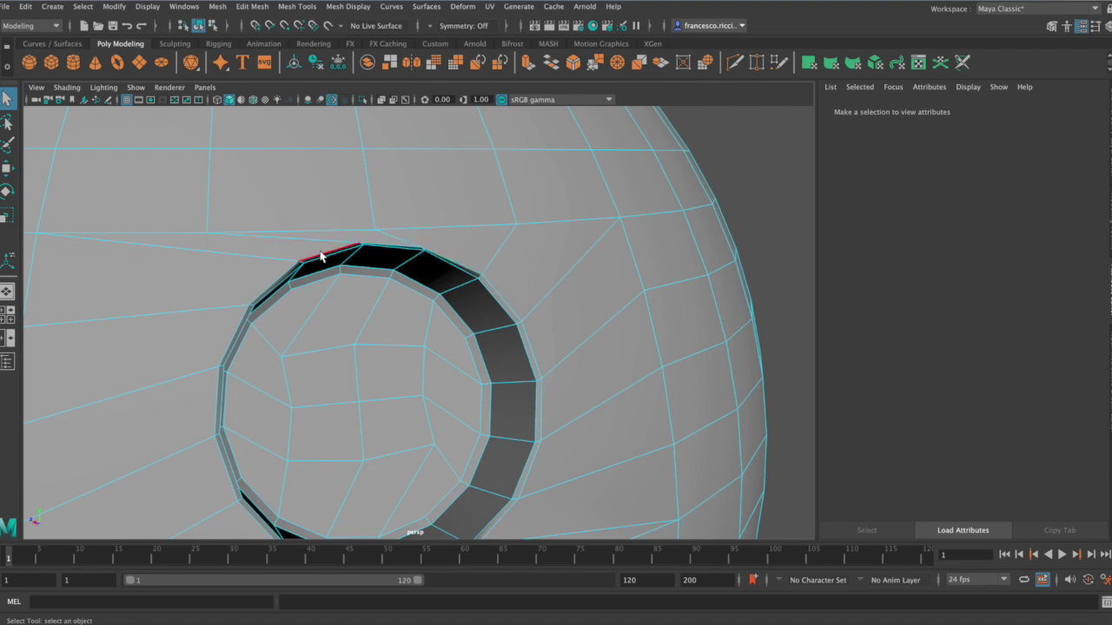
{"action": "mouse_move", "coordinate": [243, 412]}
{"action": "middle_mouse_down", "text": "alt"}
{"action": "mouse_move", "coordinate": [274, 370]}
{"action": "mouse_move", "coordinate": [256, 357]}
{"action": "middle_mouse_up", "text": "alt"}
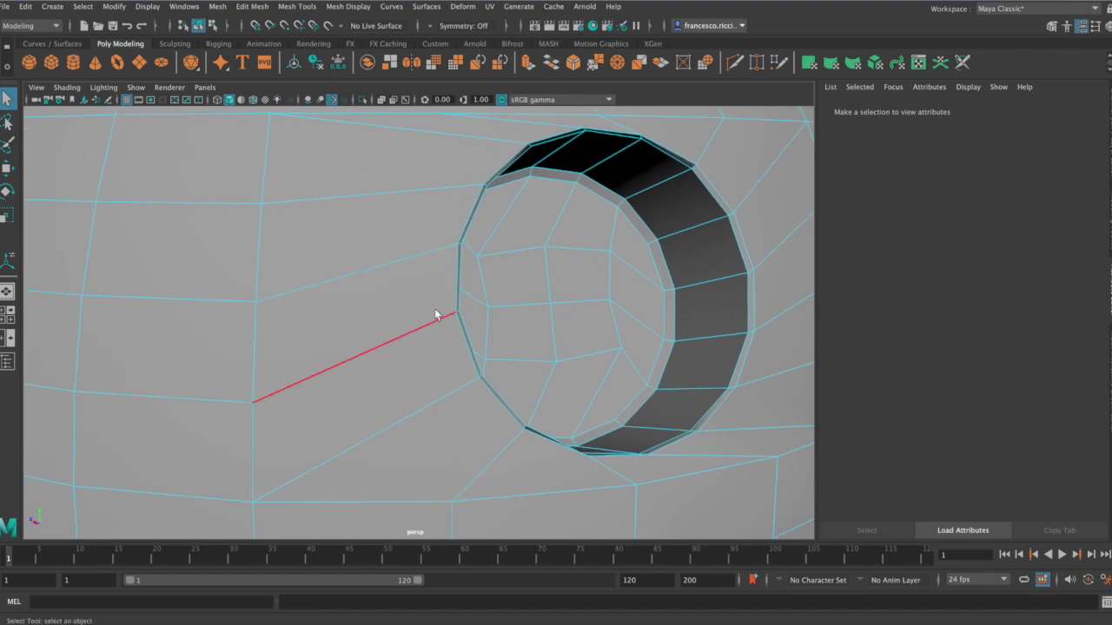
{"action": "scroll", "coordinate": [440, 382], "scroll_direction": "down", "scroll_amount": 2}
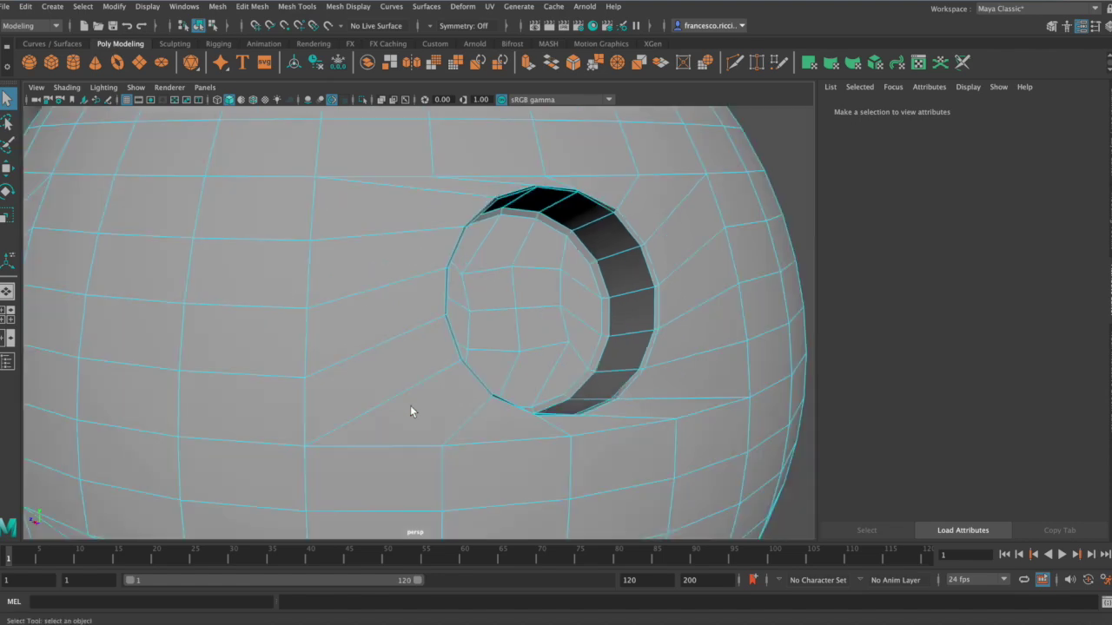
{"action": "scroll", "coordinate": [409, 411], "scroll_direction": "down", "scroll_amount": 5}
{"action": "scroll", "coordinate": [322, 350], "scroll_direction": "down", "scroll_amount": 2}
{"action": "scroll", "coordinate": [310, 347], "scroll_direction": "down", "scroll_amount": 2}
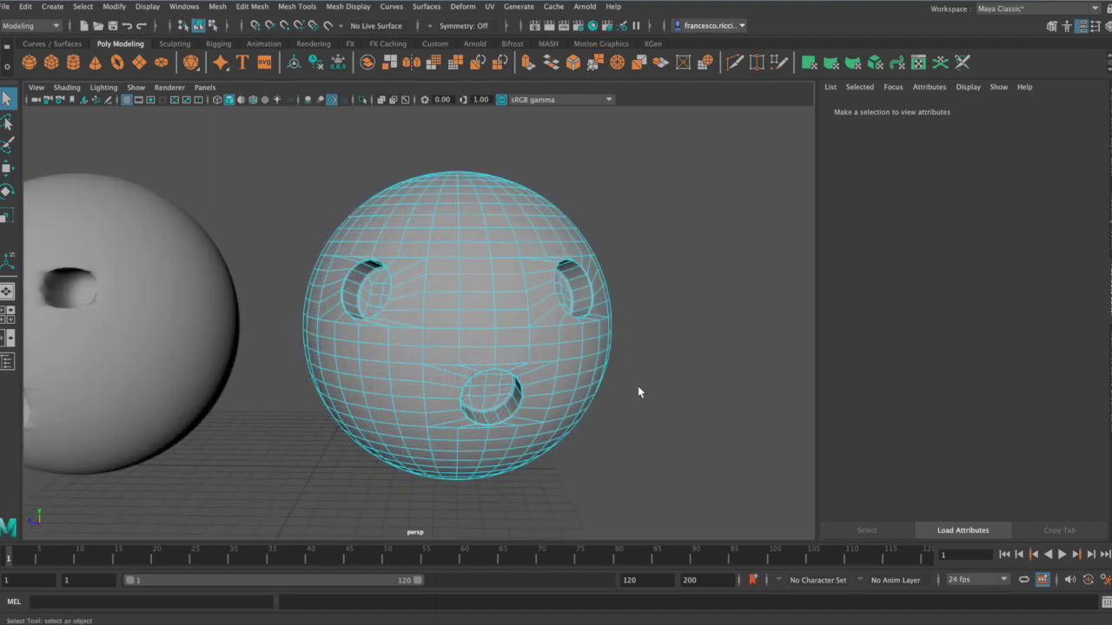
{"action": "mouse_move", "coordinate": [557, 365]}
{"action": "left_mouse_down", "text": "alt"}
{"action": "mouse_move", "coordinate": [498, 362]}
{"action": "mouse_move", "coordinate": [579, 359]}
{"action": "left_mouse_up", "text": "alt"}
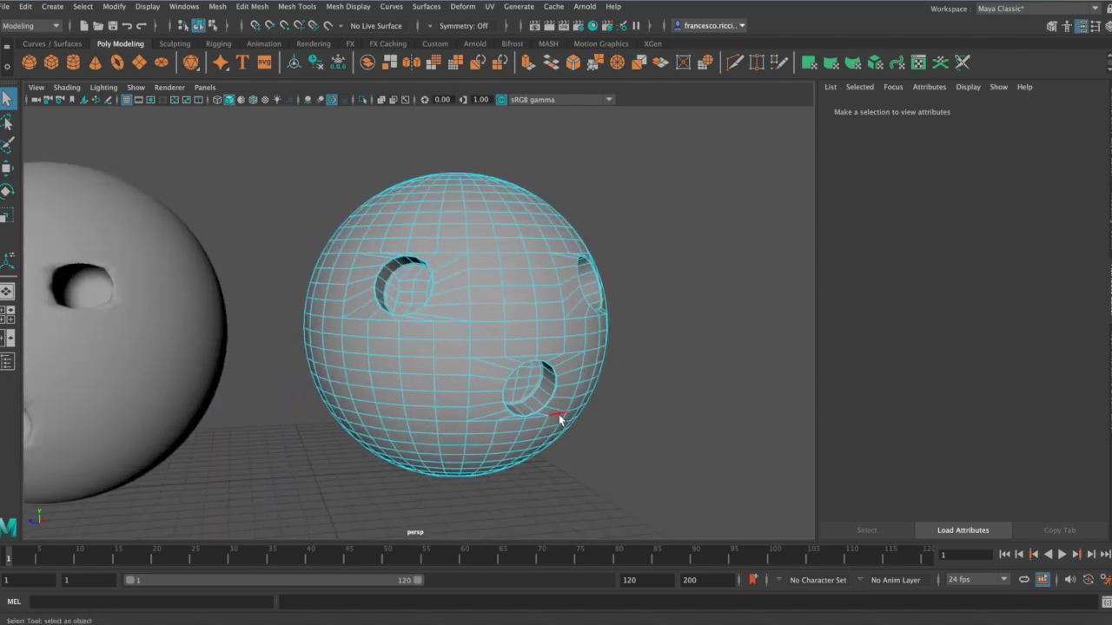